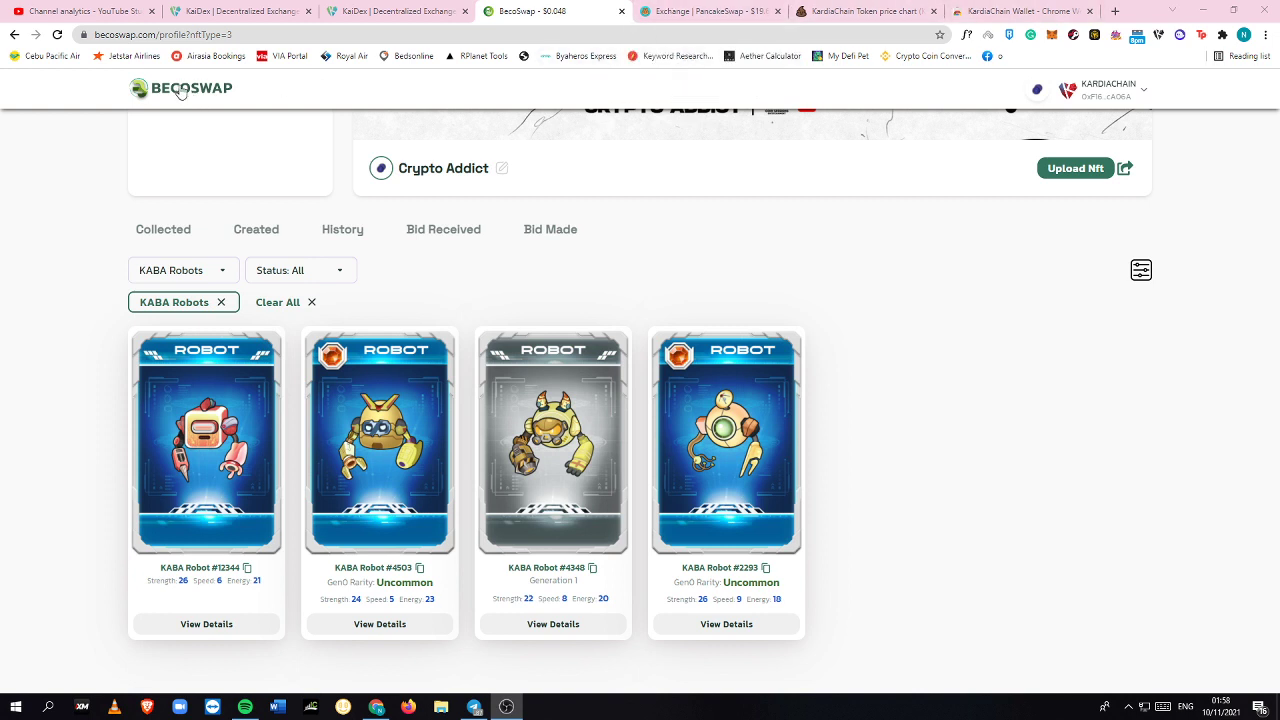
View the YouTube channel analytics, the PancakeSwap exchange and the KardiaChain token chart on PooCoin
left_click(98, 8)
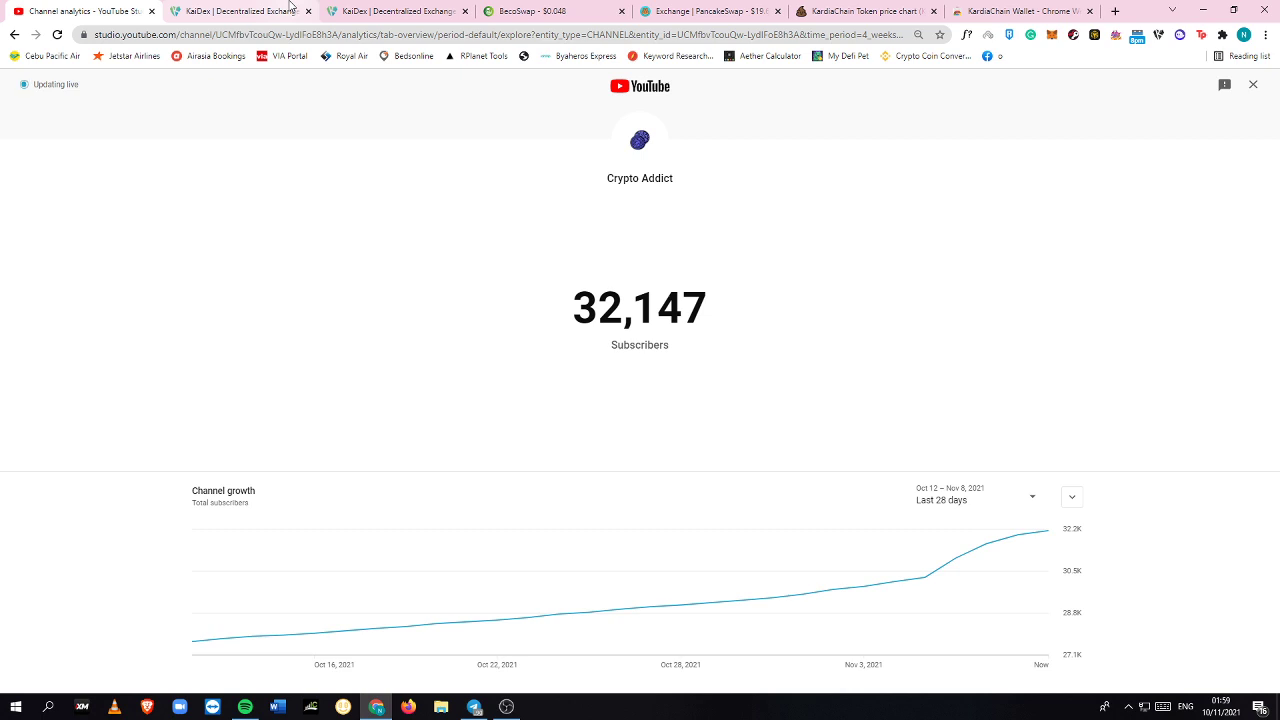
left_click(290, 8)
left_click(745, 8)
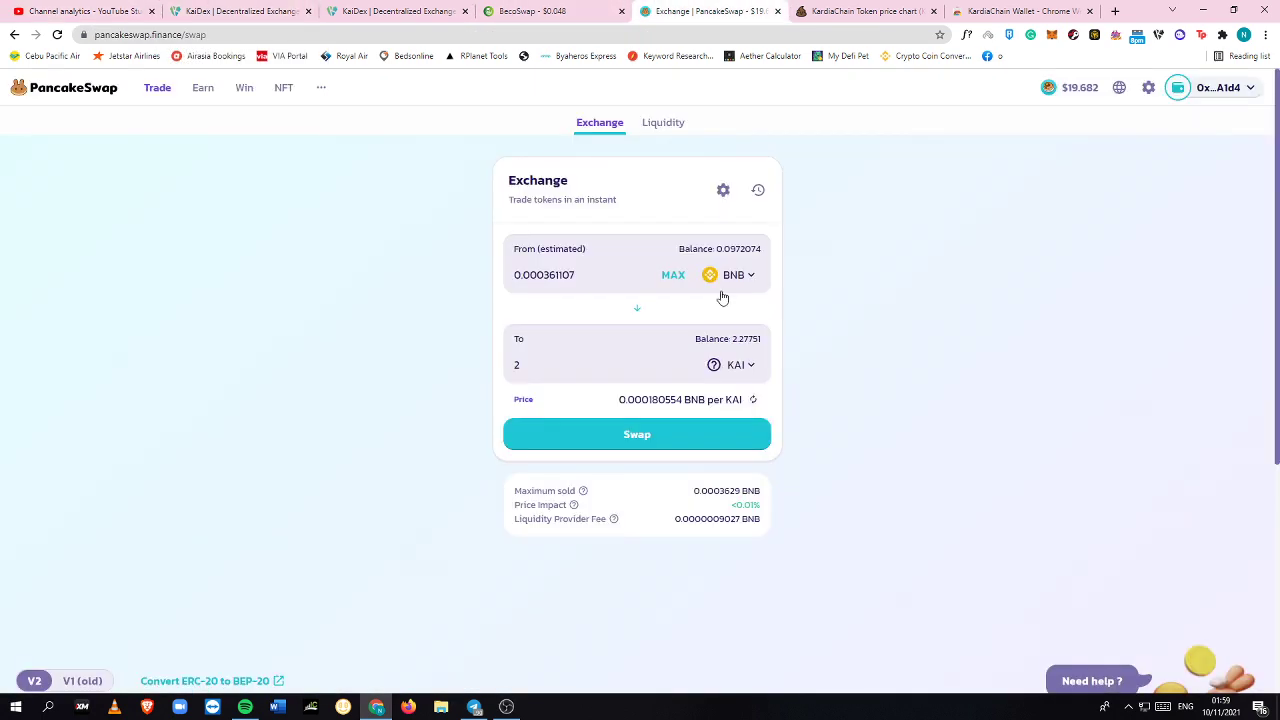
left_click(885, 9)
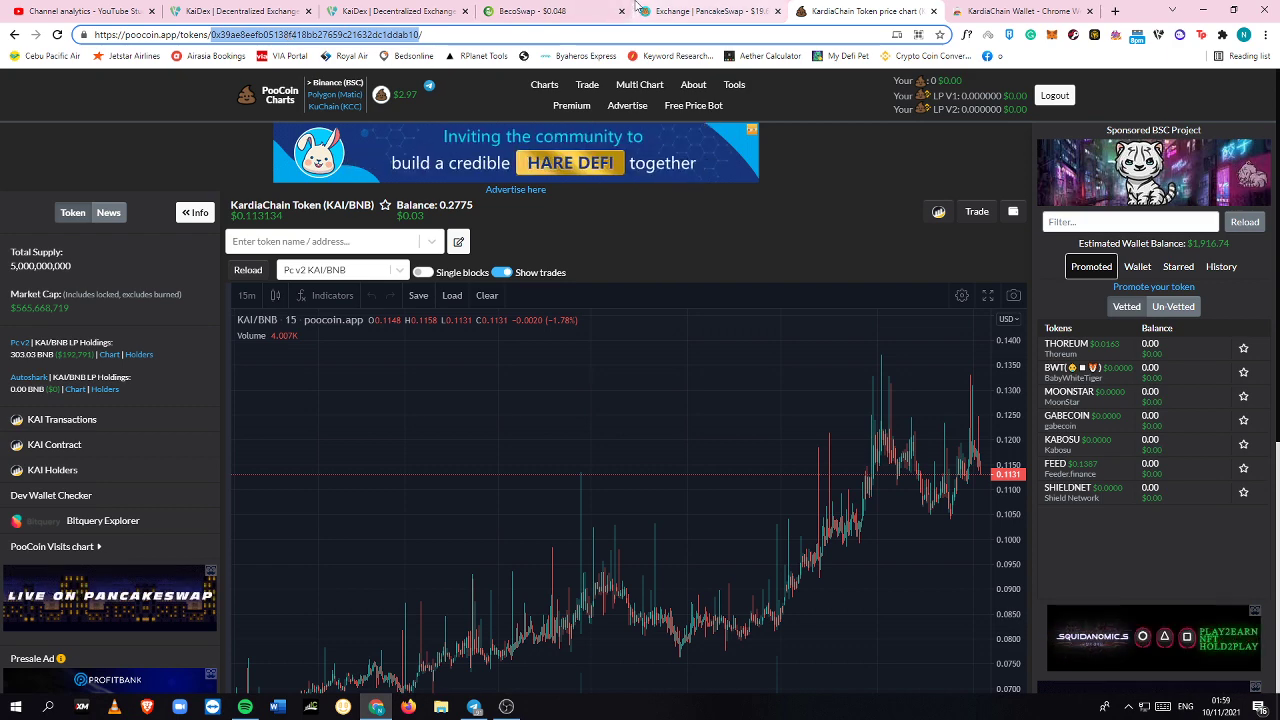
left_click(705, 11)
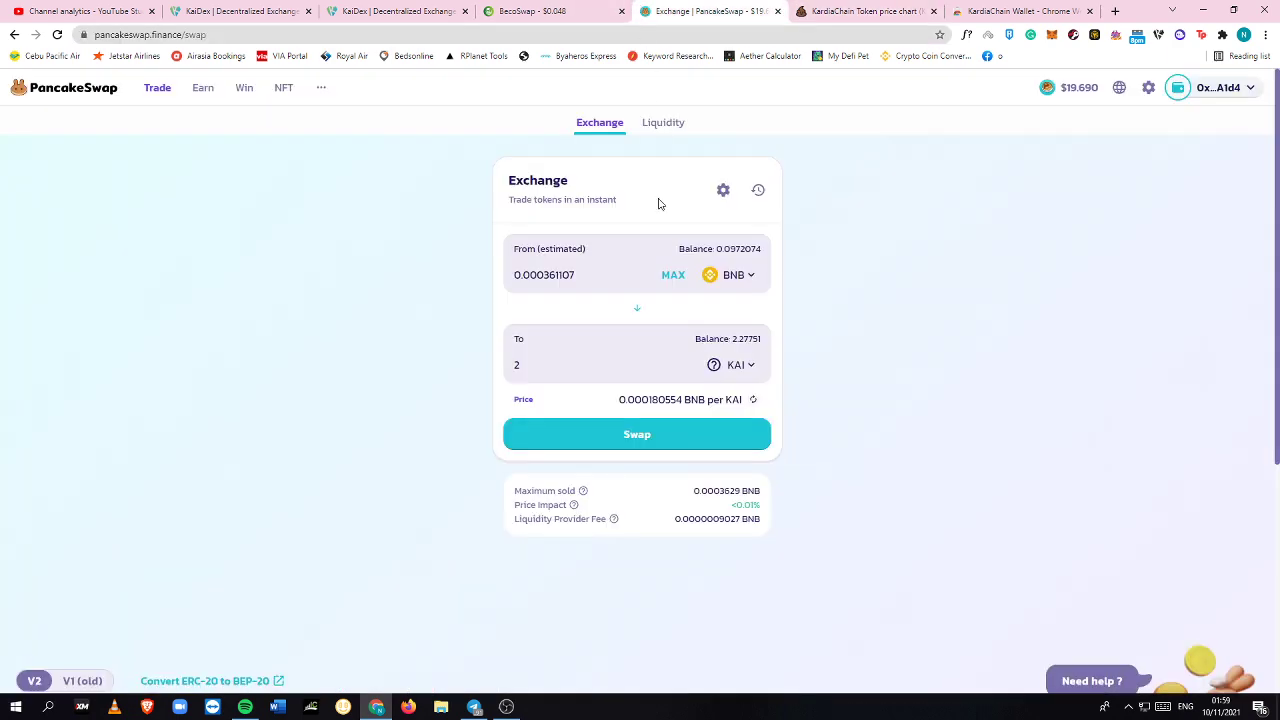
left_click(742, 365)
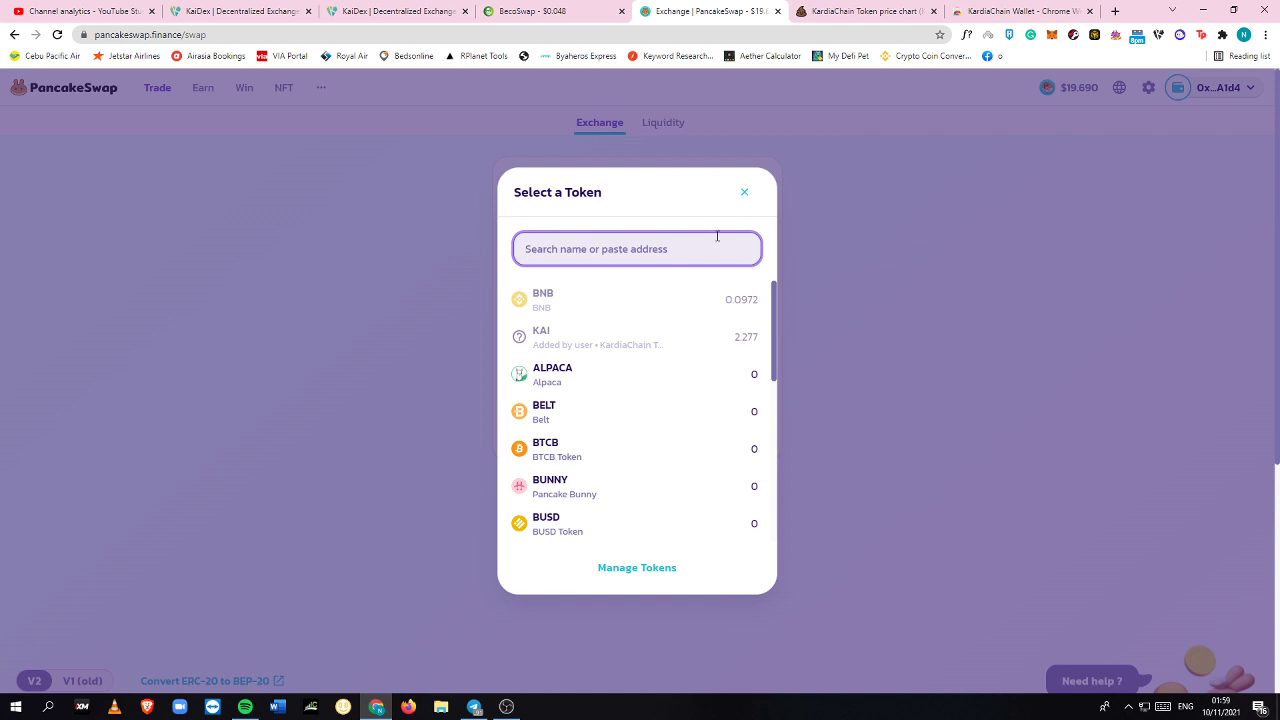
key("ctrl+v")
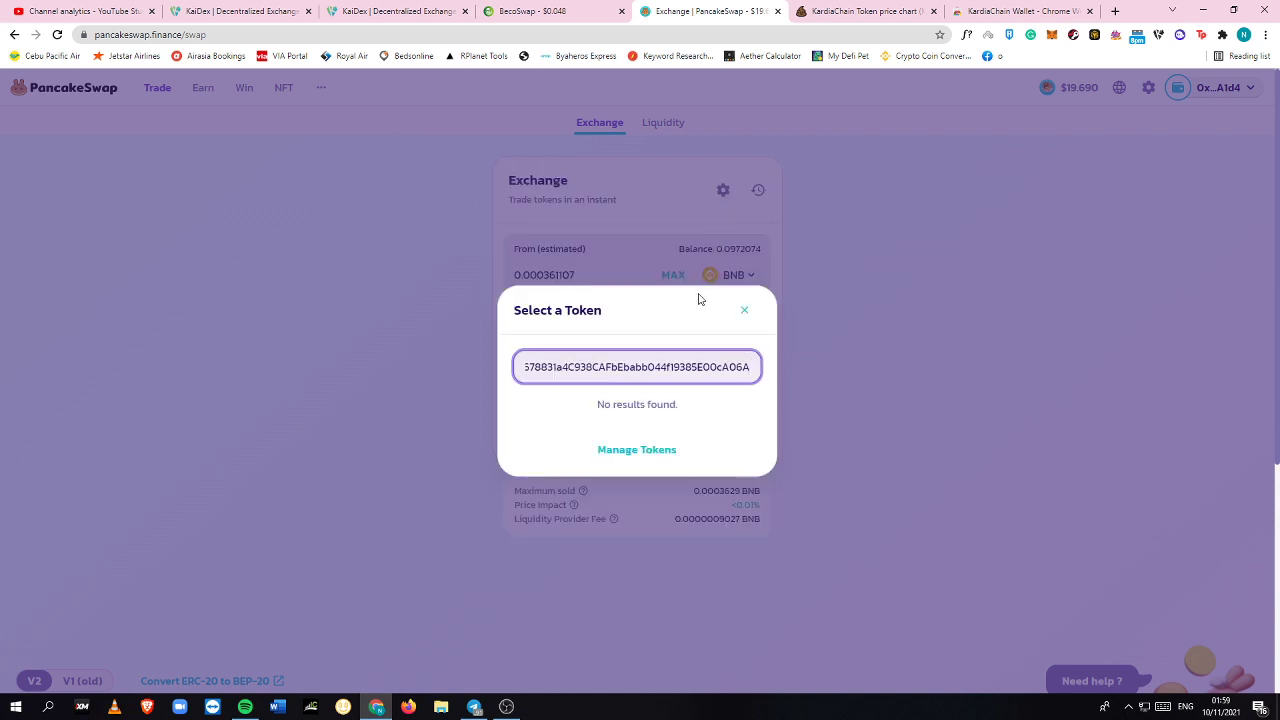
left_click(744, 308)
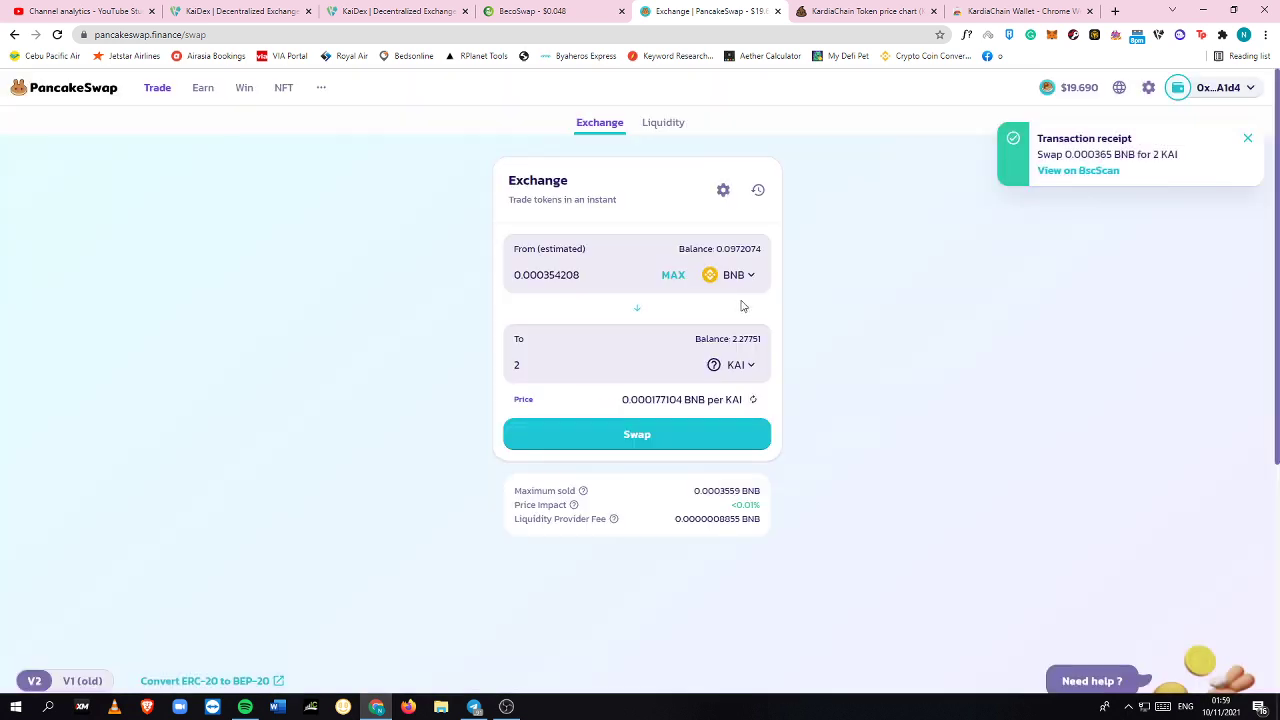
Reload the PancakeSwap exchange and look up the token to receive by KAI's contract address from its PooCoin page
left_click(57, 34)
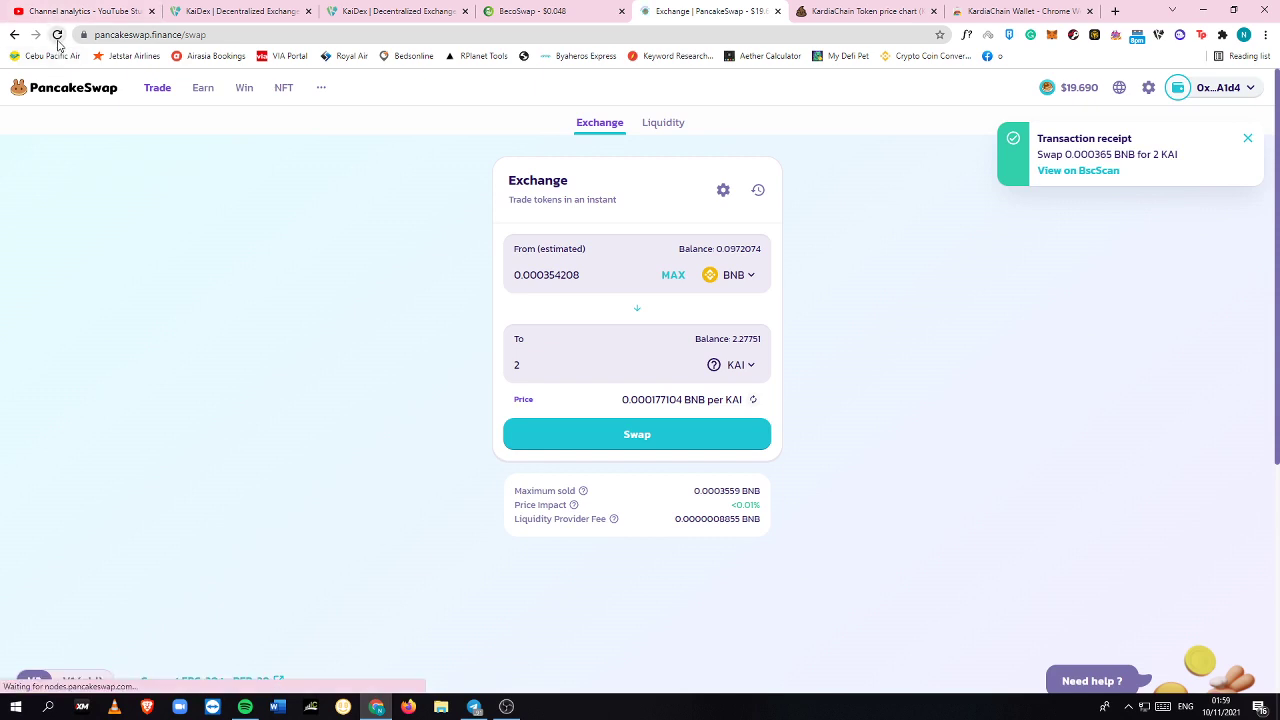
left_click(728, 379)
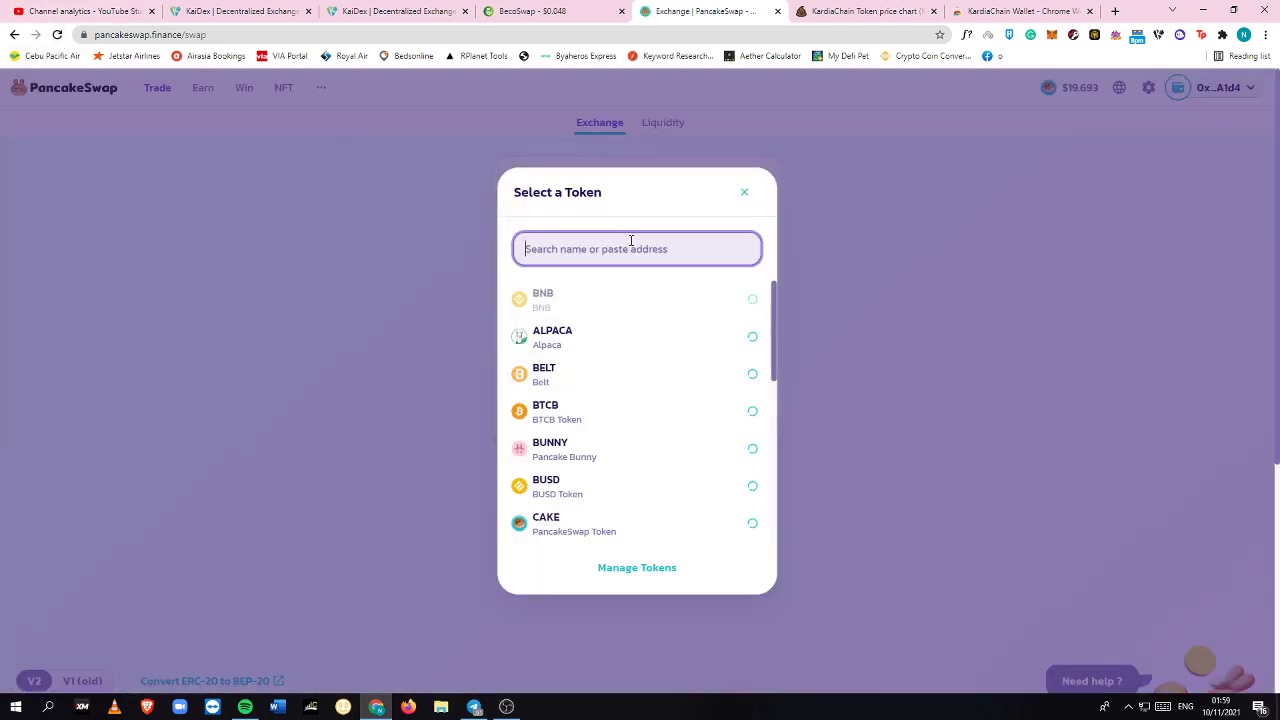
key("ctrl+v")
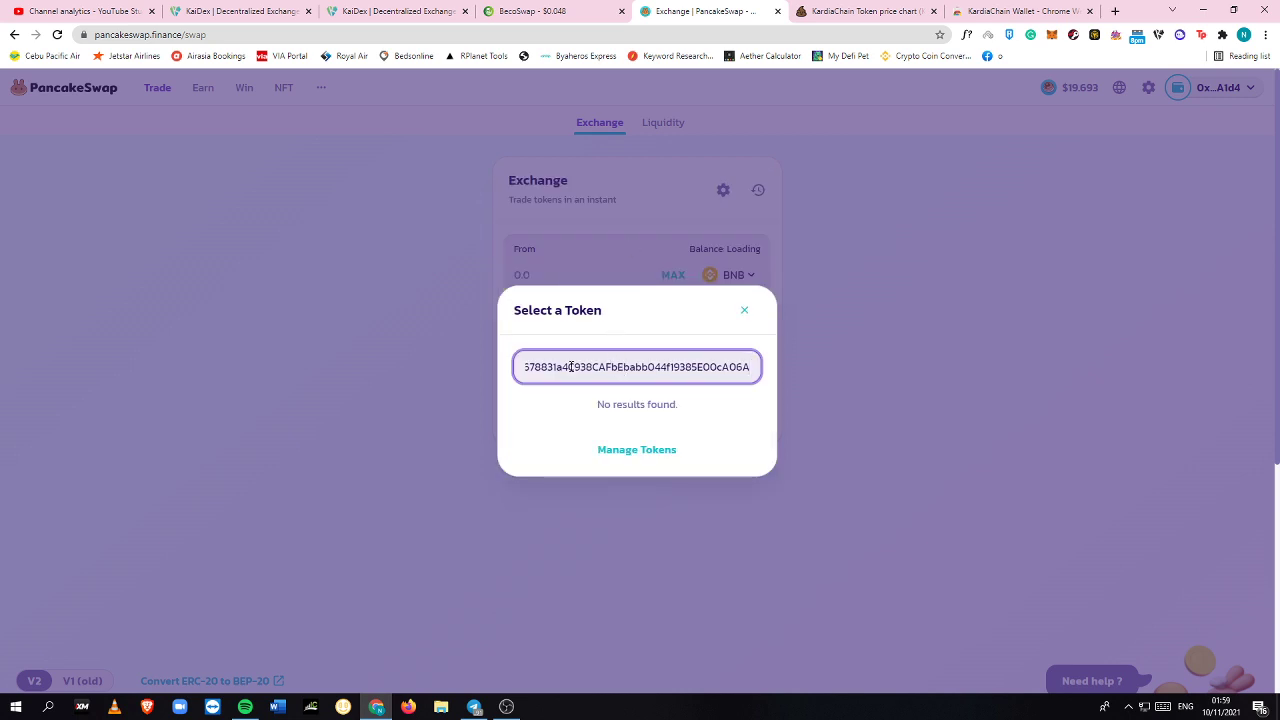
left_click_drag(572, 366, 452, 362)
left_click(830, 11)
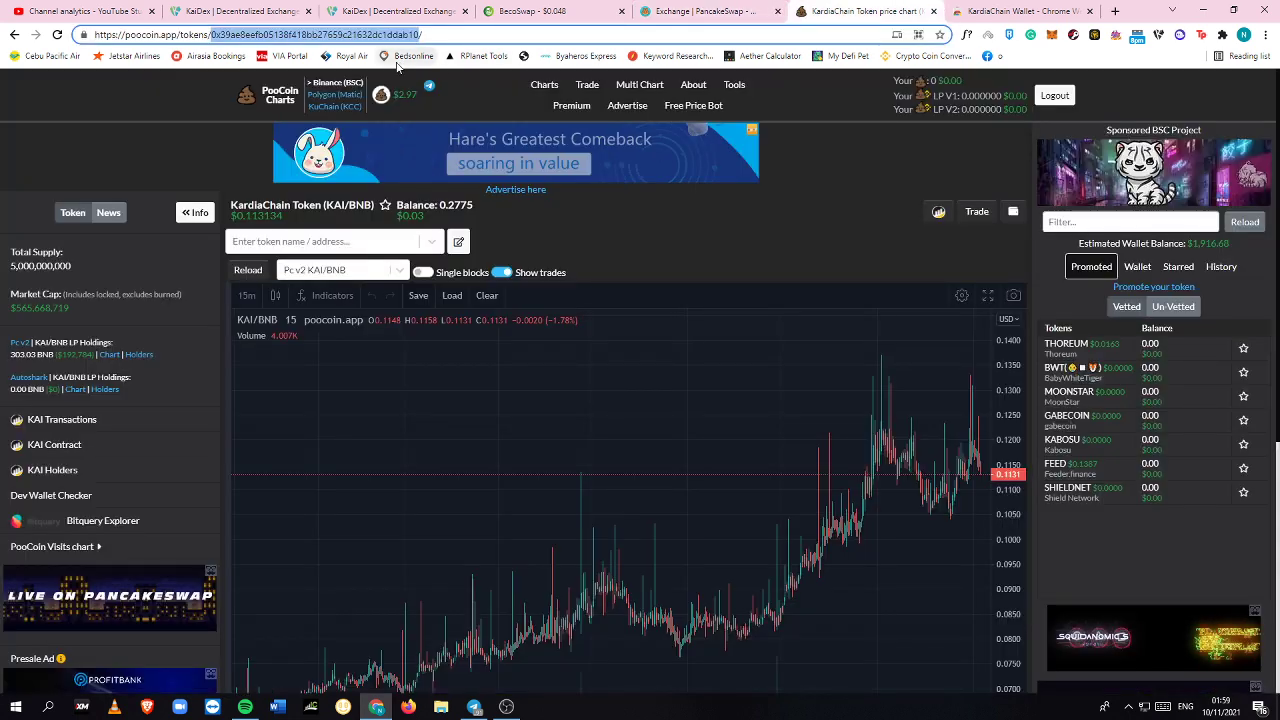
left_click(395, 11)
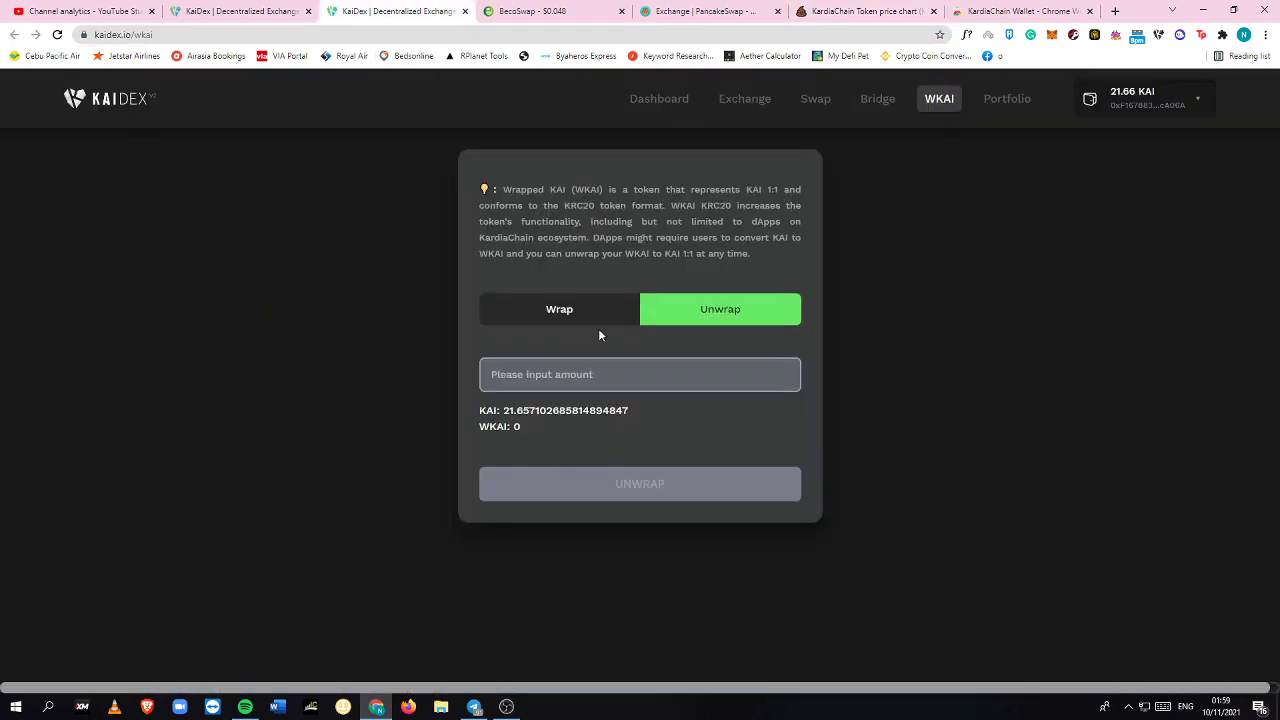
left_click(240, 11)
left_click(445, 10)
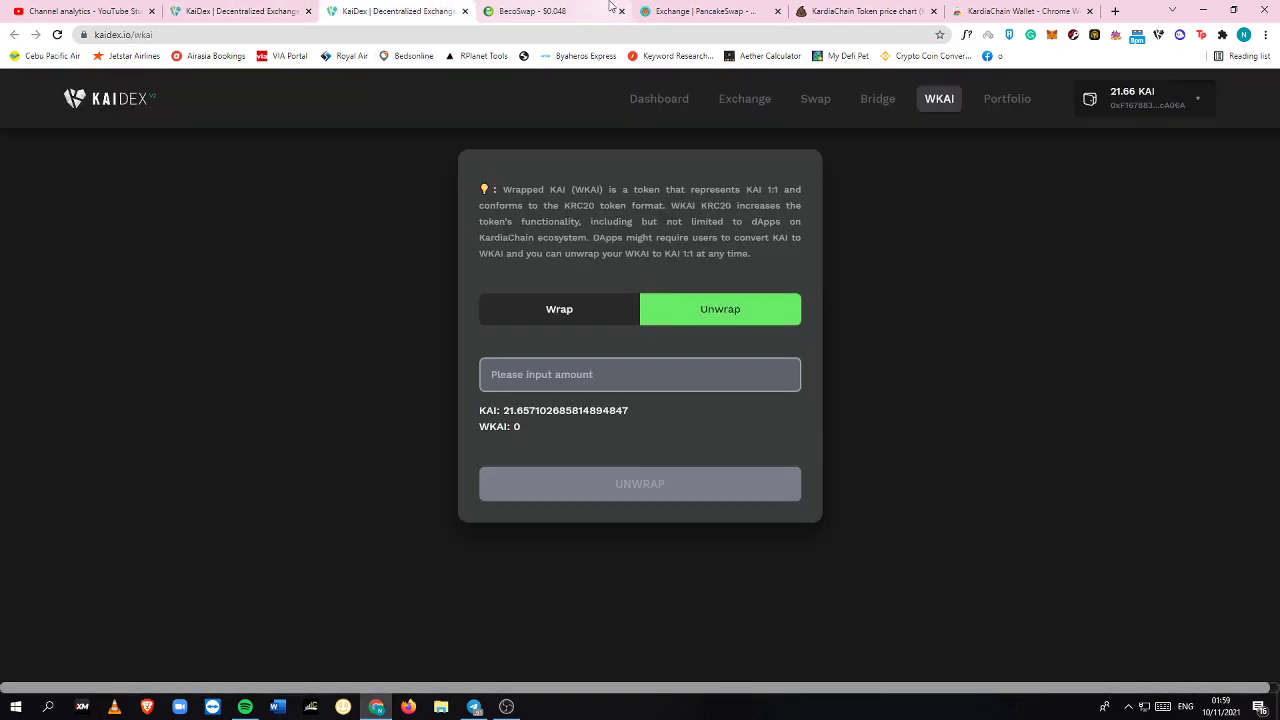
left_click(769, 8)
key("ctrl+v")
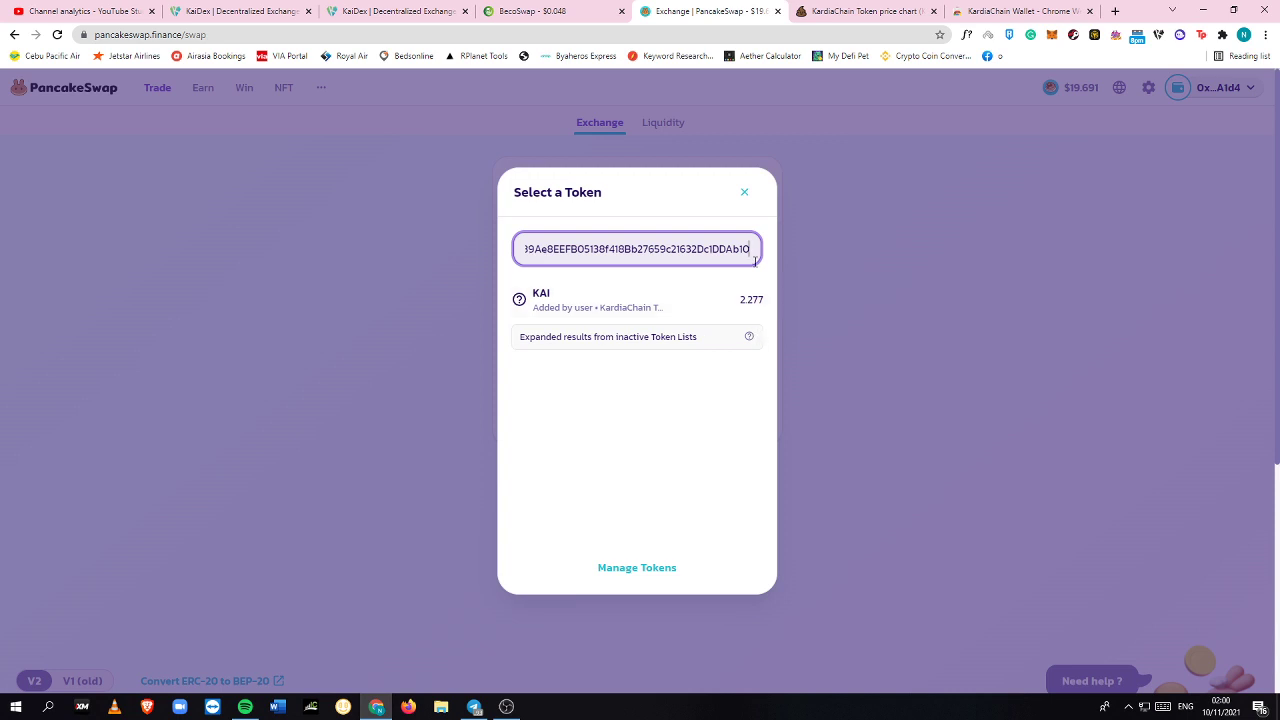
left_click(746, 196)
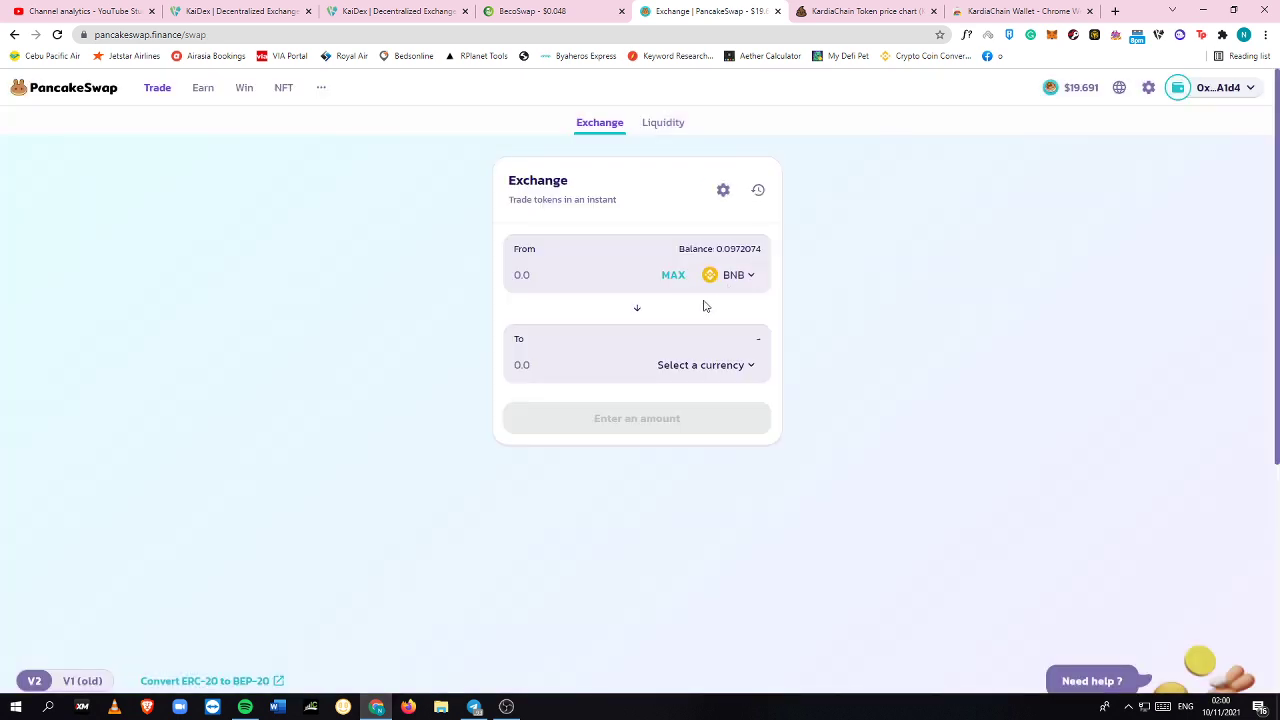
Choose KAI as the token to receive and set the BNB amount to the maximum available
left_click(700, 374)
left_click(689, 344)
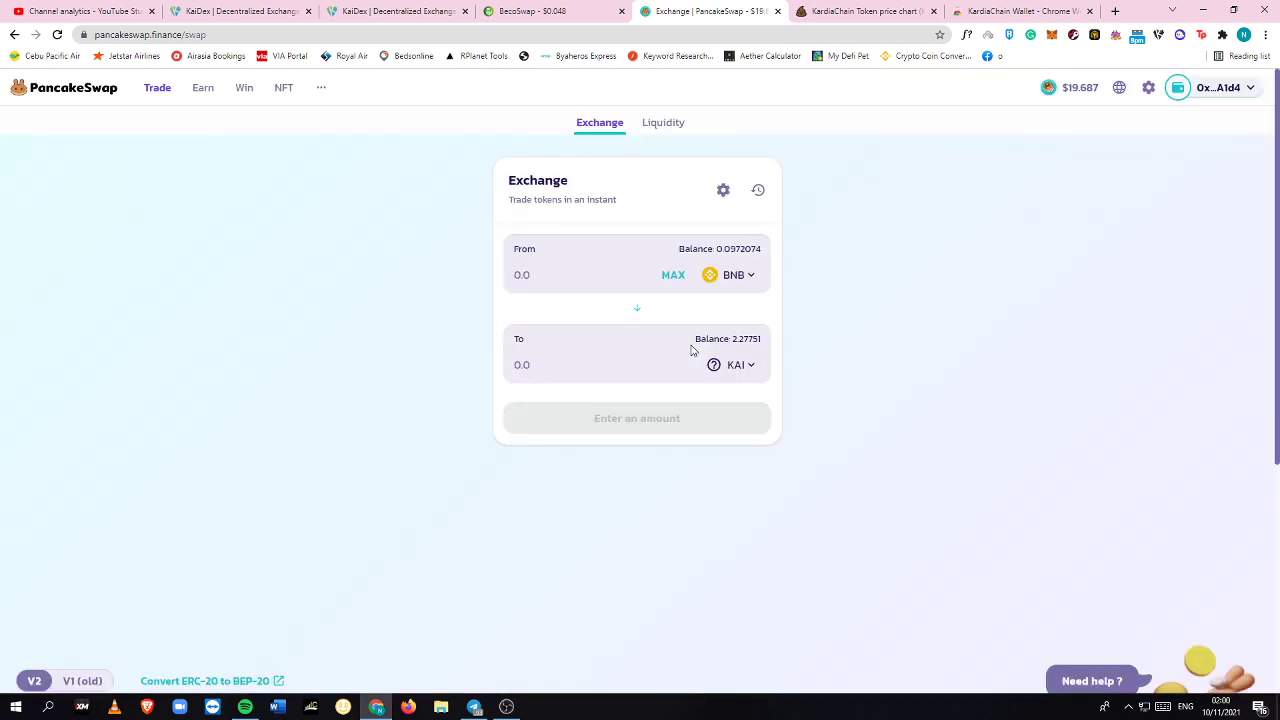
left_click(675, 277)
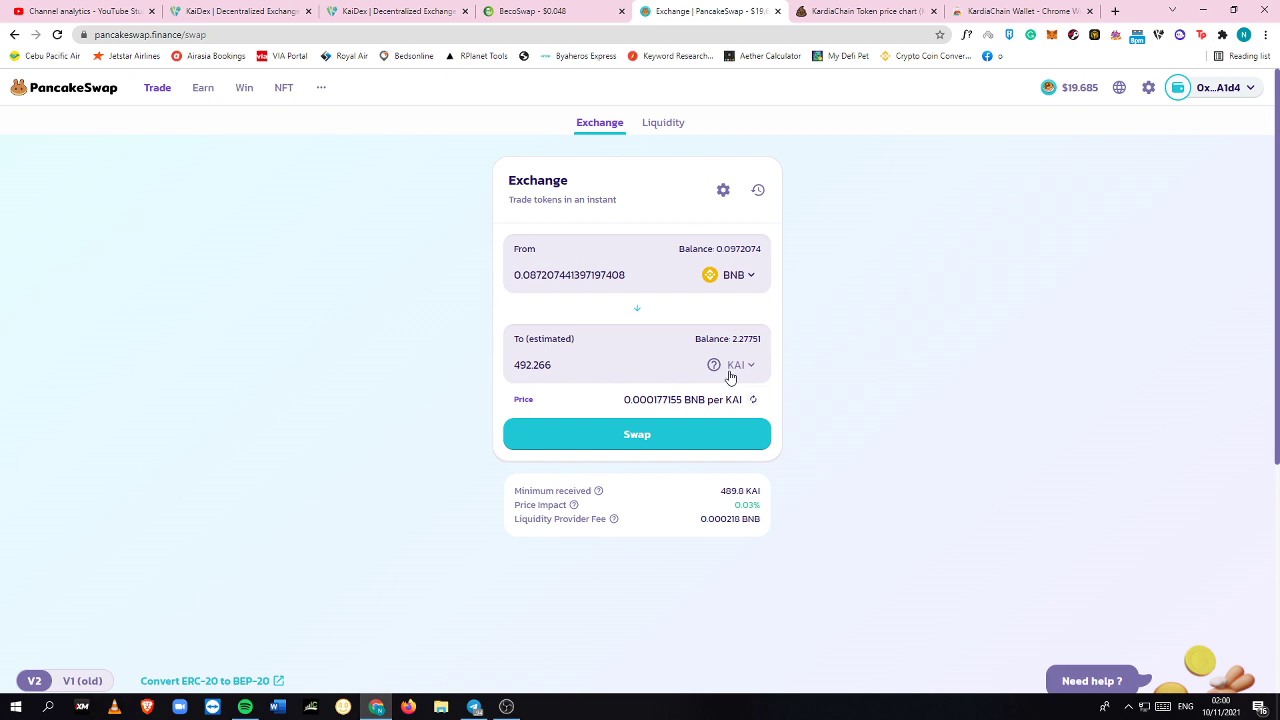
Search Google for "chrome web store" and open the Chrome Web Store
left_click(1013, 9)
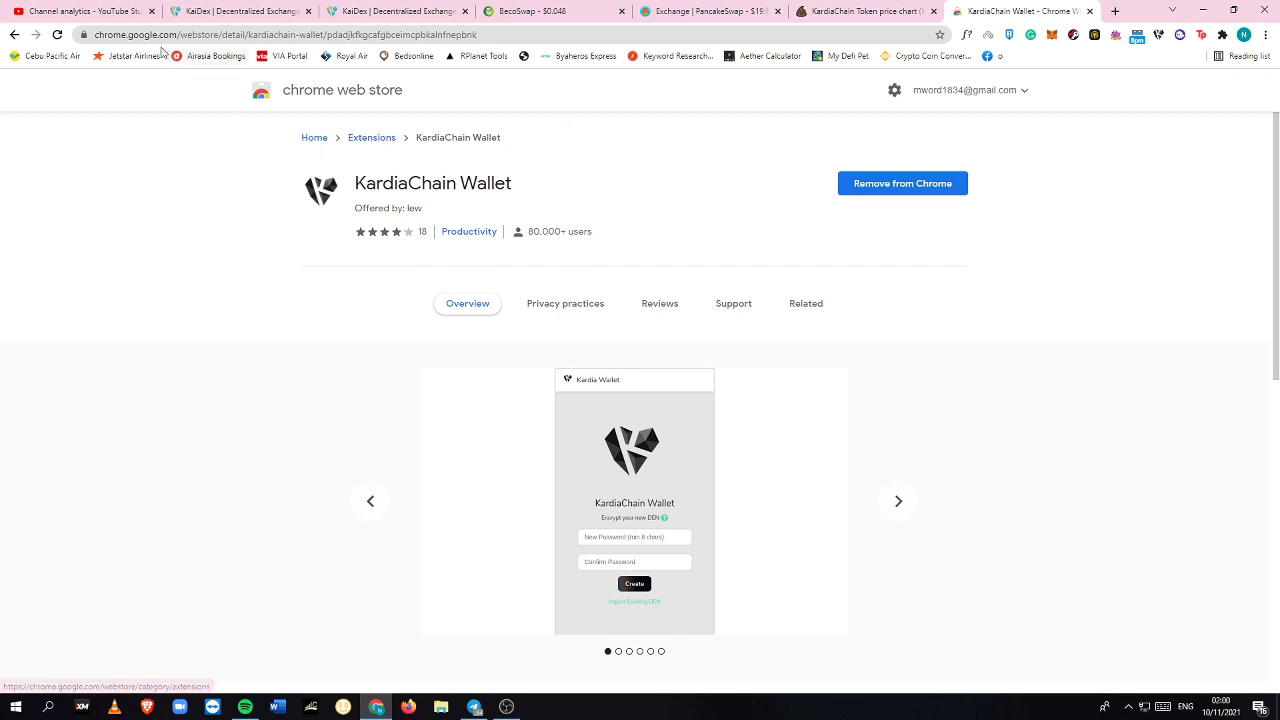
left_click(93, 37)
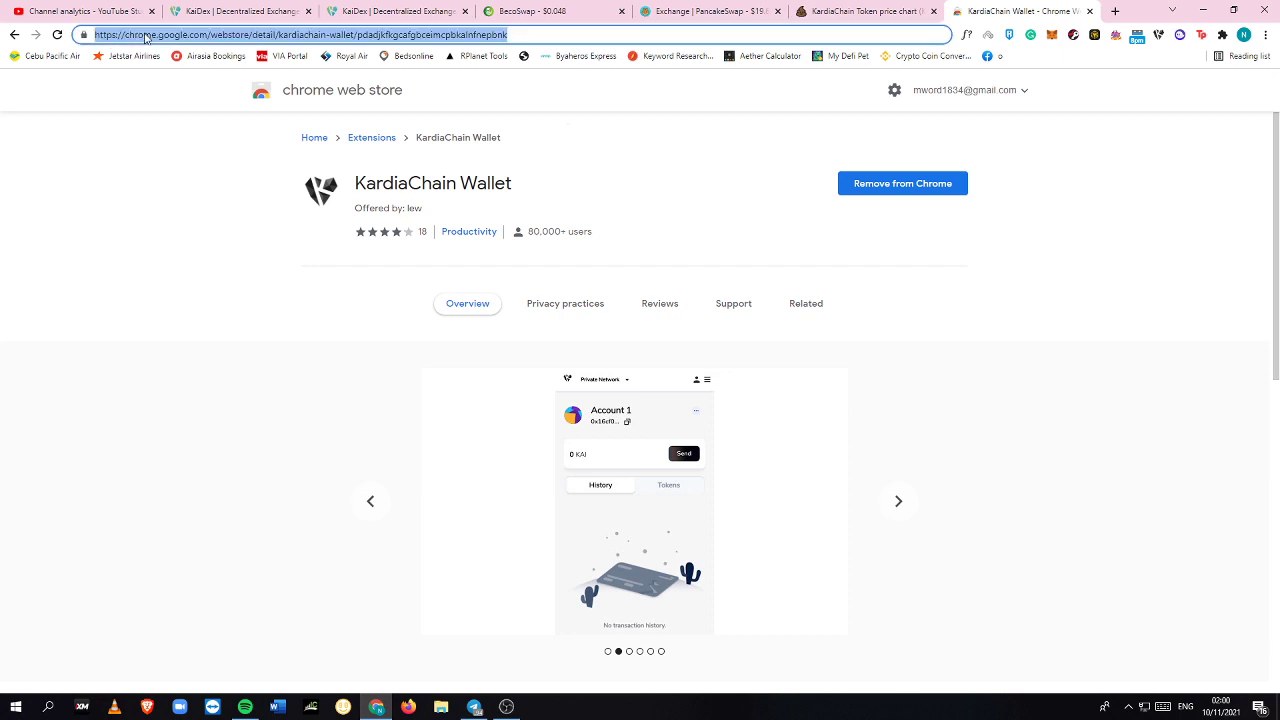
type("chr")
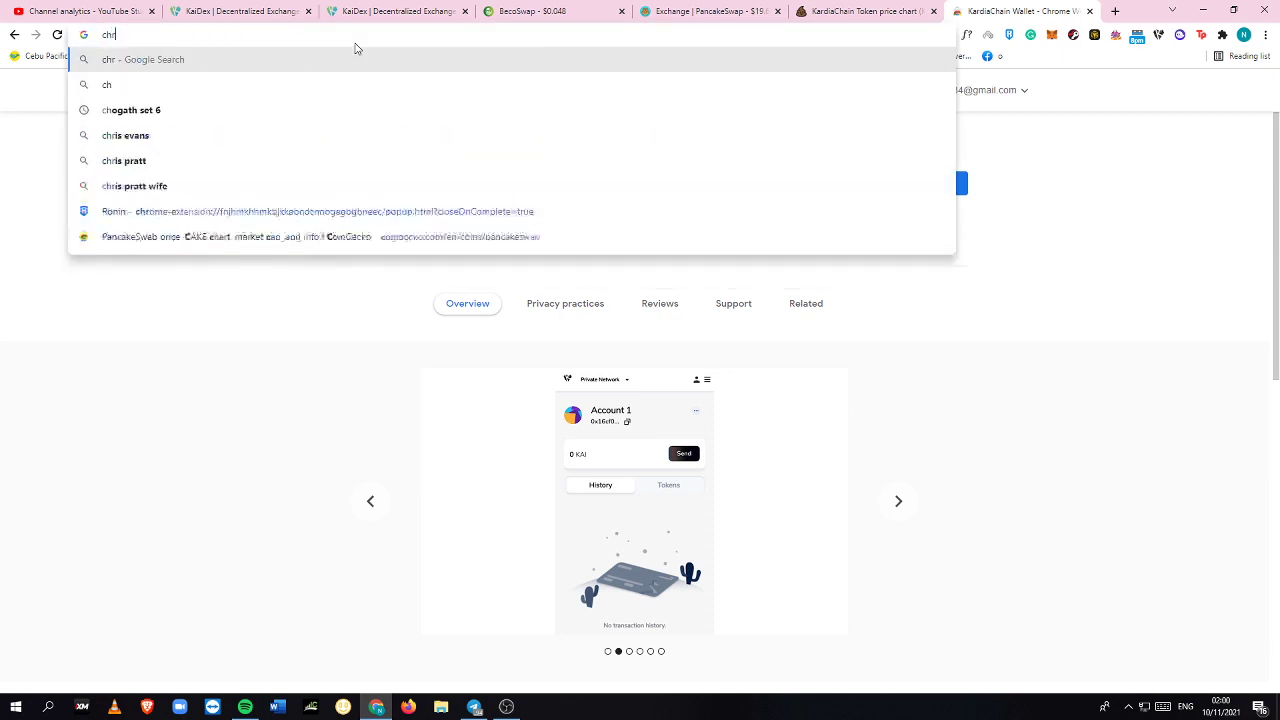
type("ome web store")
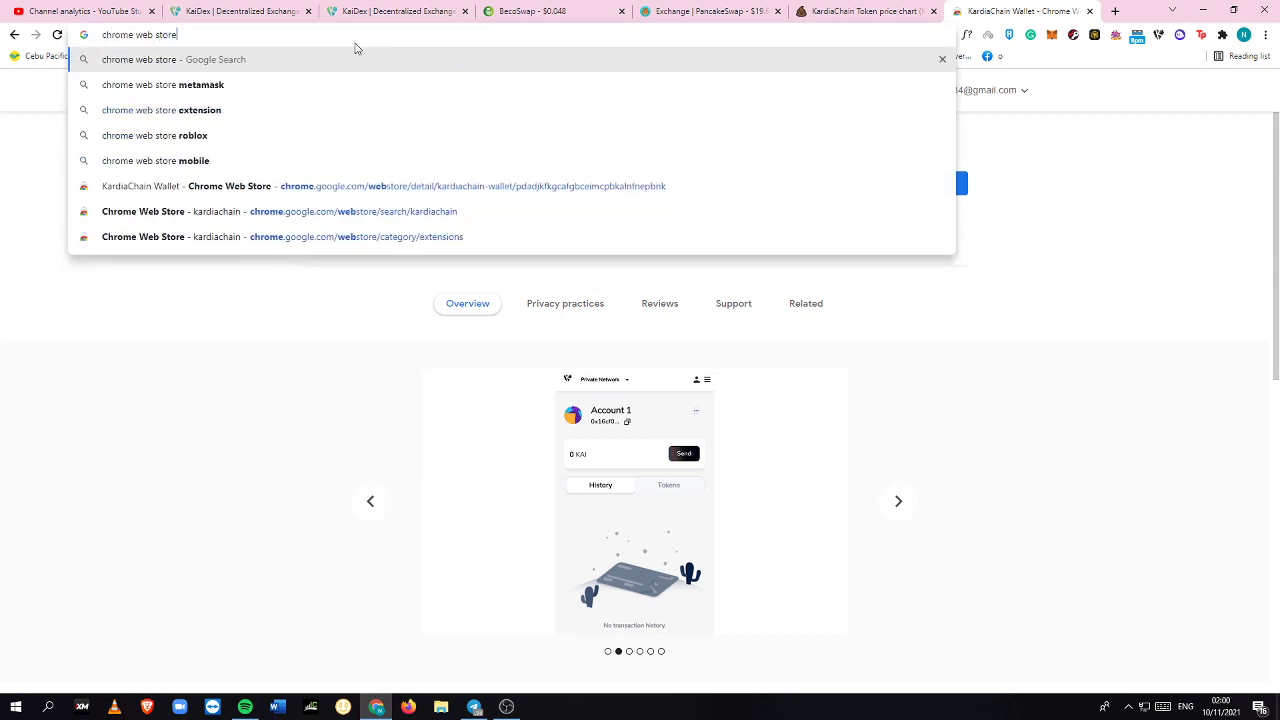
key("Return")
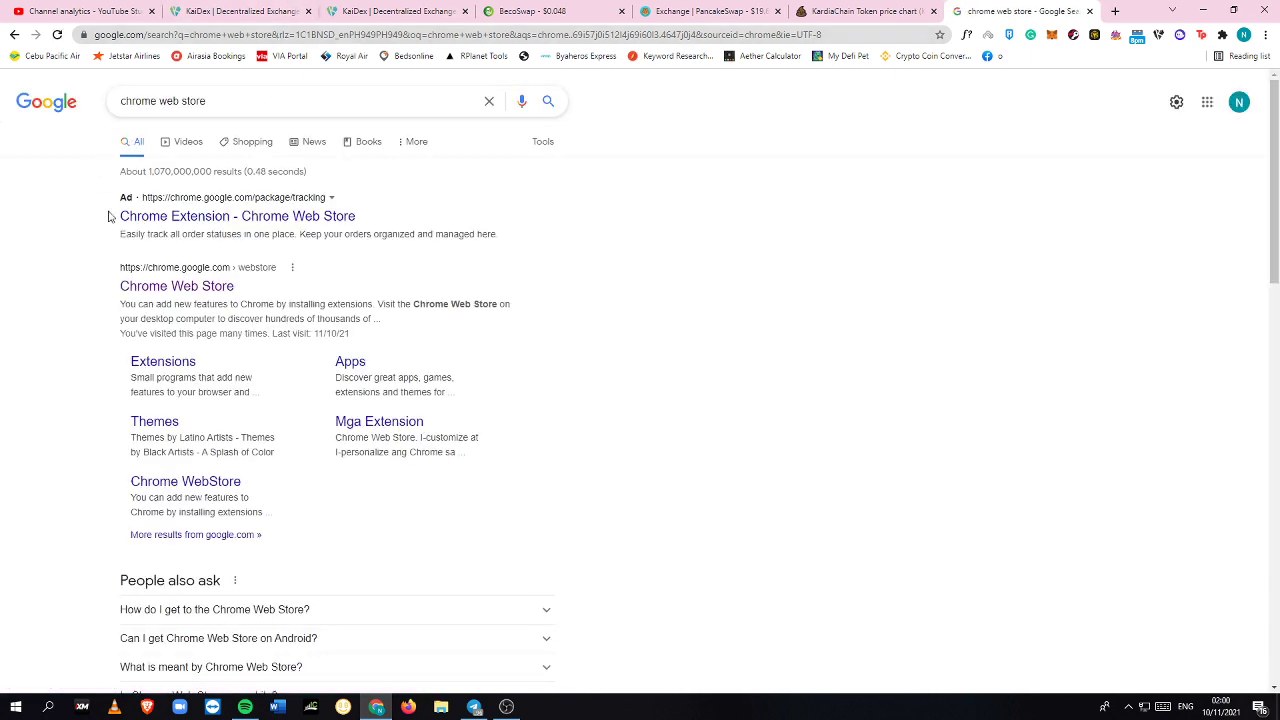
left_click(196, 287)
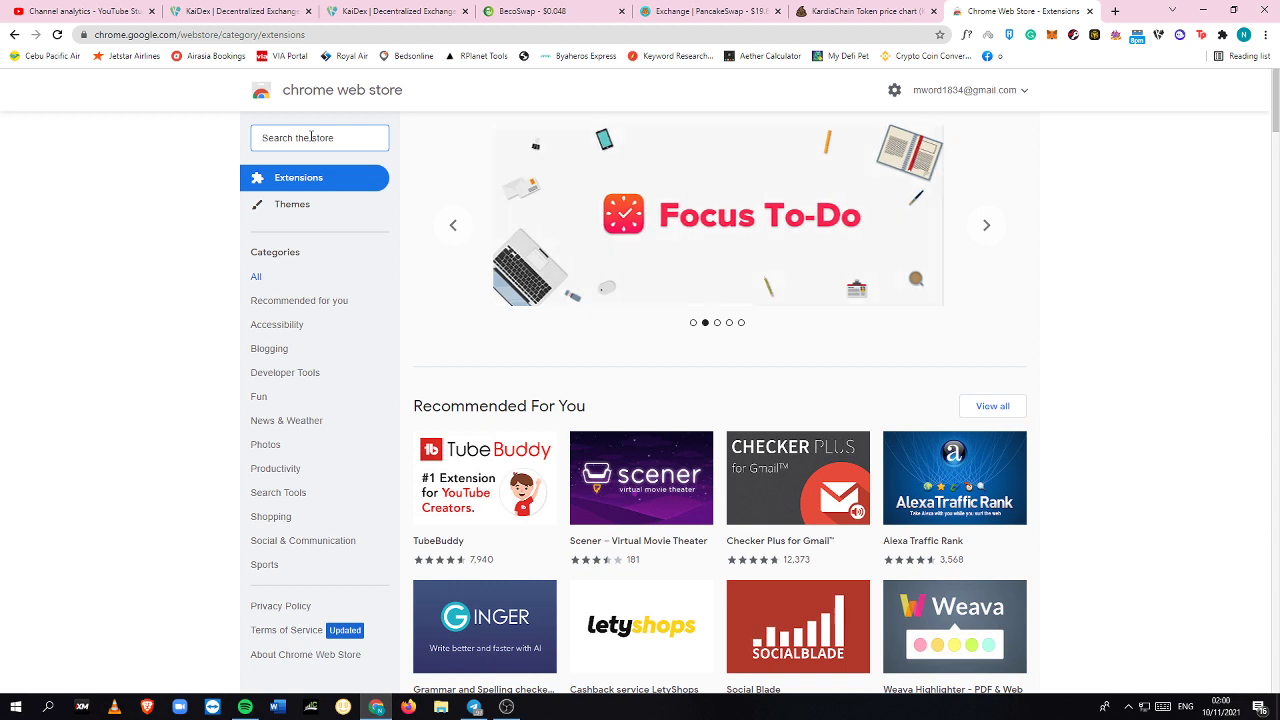
Search the store for "kardiachain" and open the KardiaChain Wallet extension page
type("kardiachain")
key("Return")
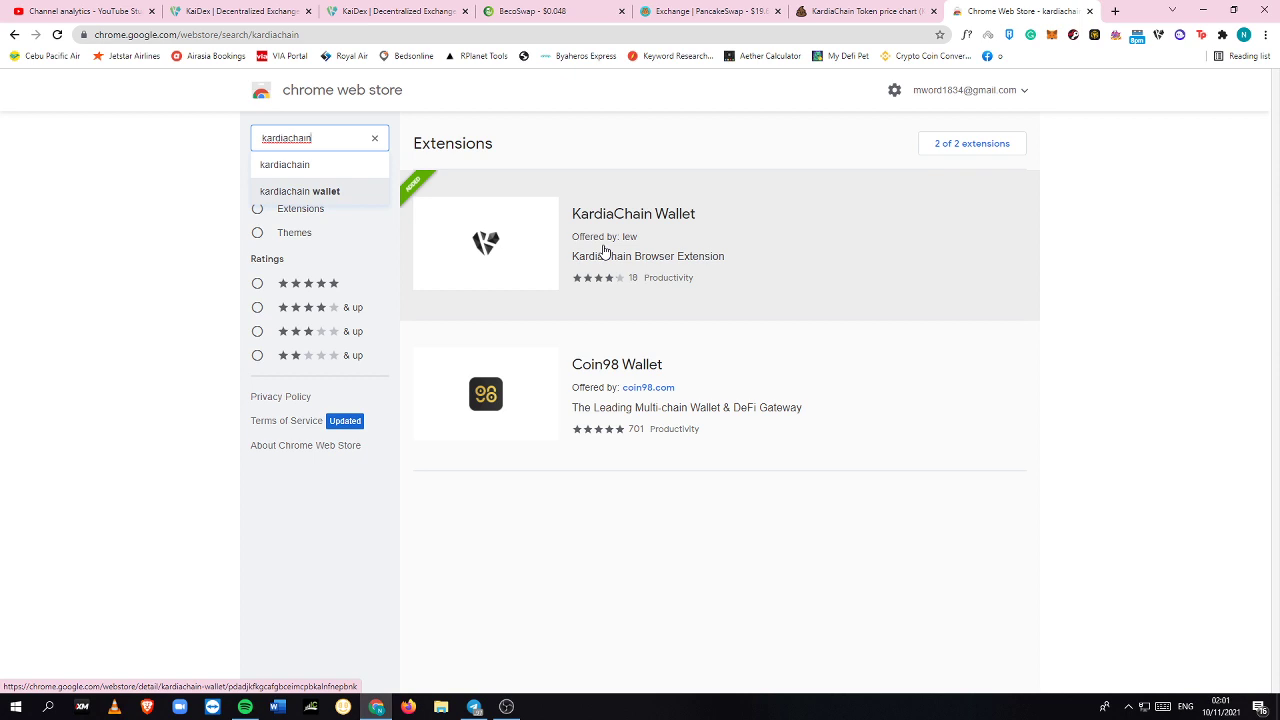
left_click(604, 250)
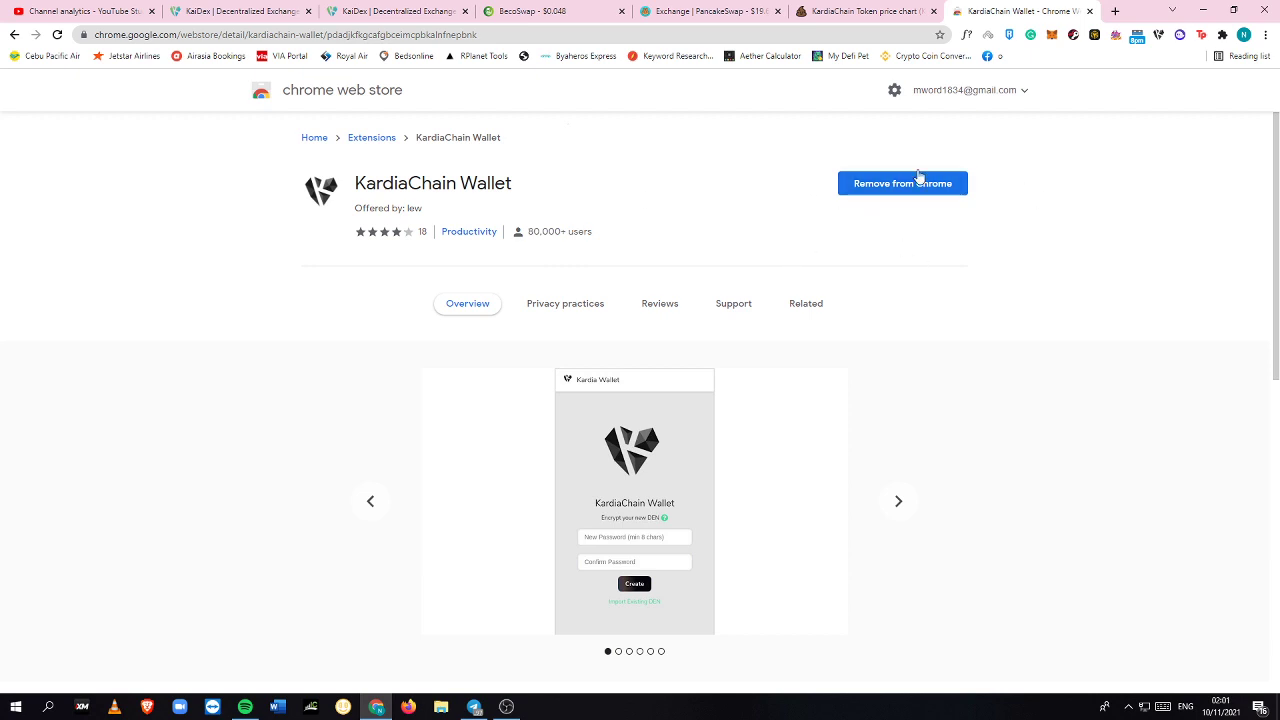
Examine the account balance and token list in the KardiaChain Wallet extension
left_click(1160, 40)
scroll(937, 477, "down", 2)
scroll(812, 484, "up", 2)
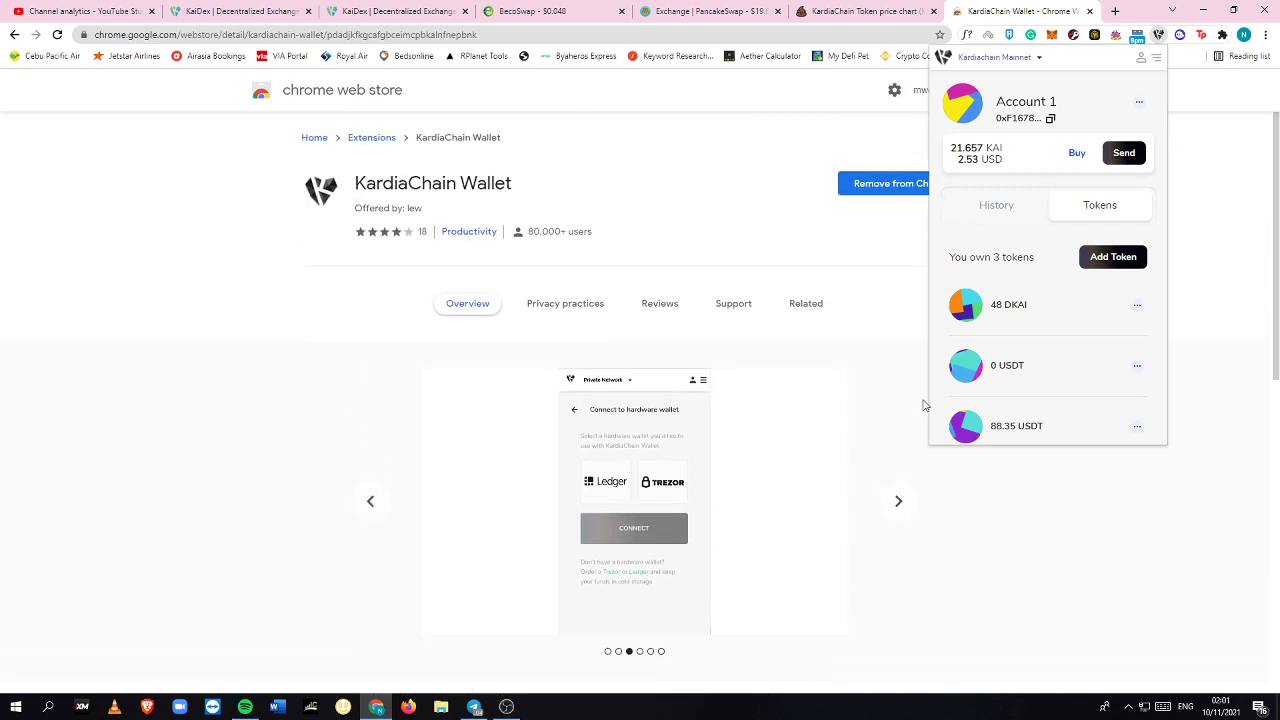
left_click(1076, 525)
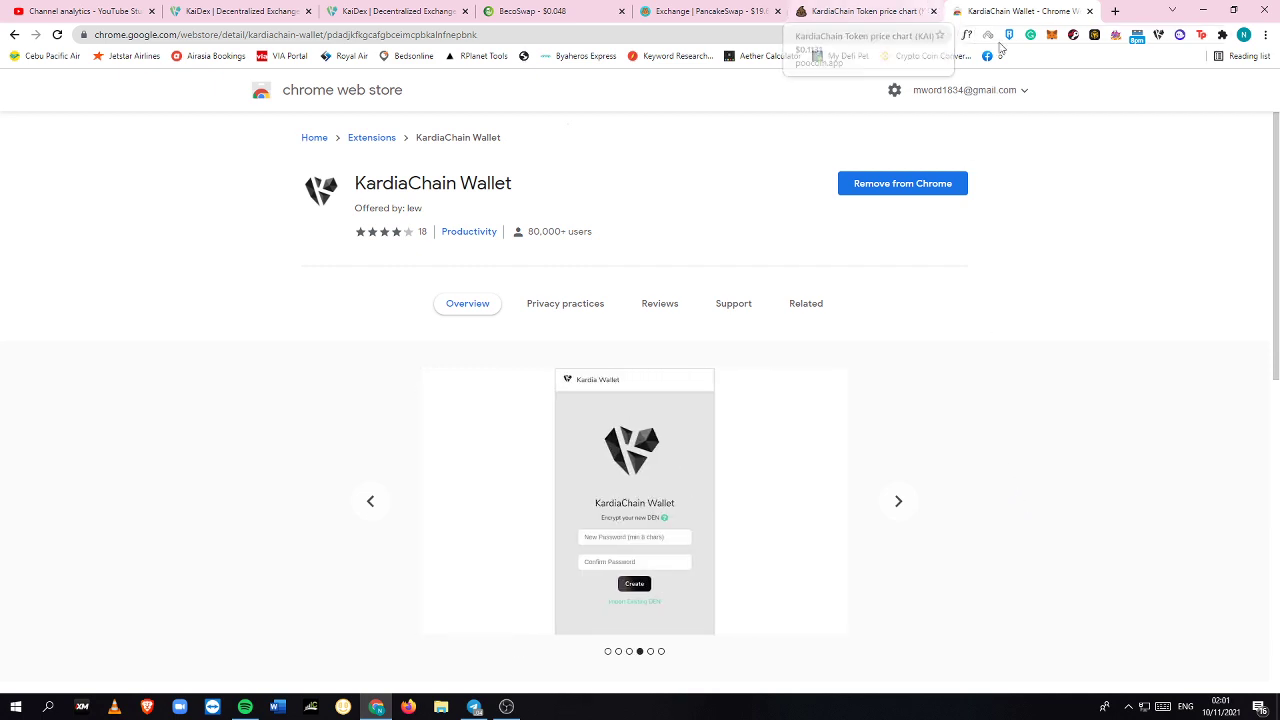
left_click(1160, 38)
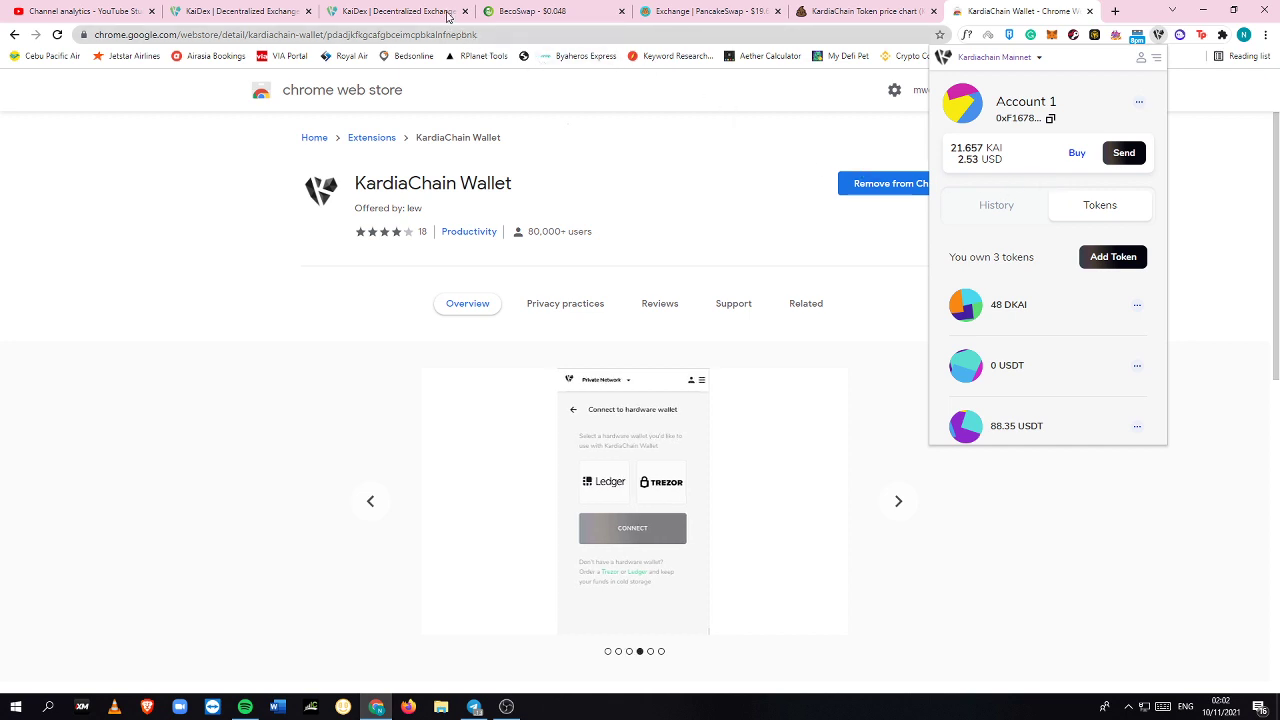
Review the KaiDex bridge form from Binance SmartChain to KardiaChain Network, including its address field, amount field and swap limits
left_click(415, 11)
left_click(305, 5)
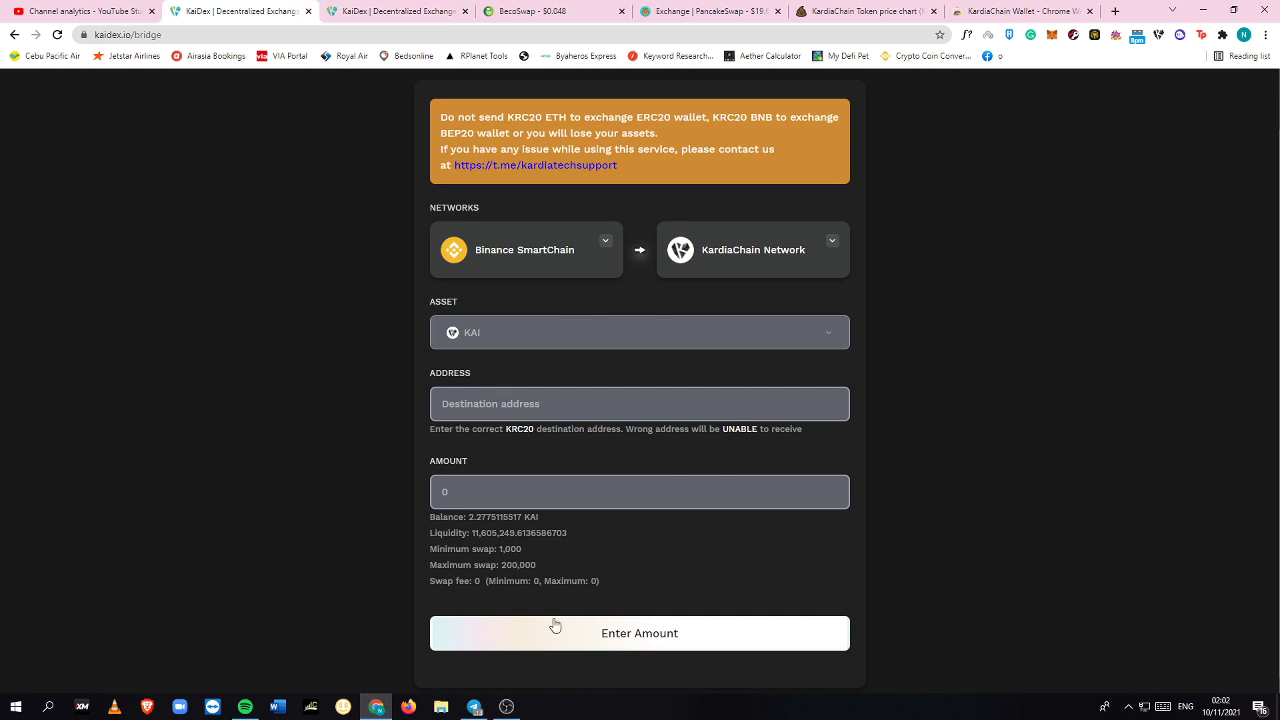
left_click(598, 501)
scroll(243, 328, "up", 1)
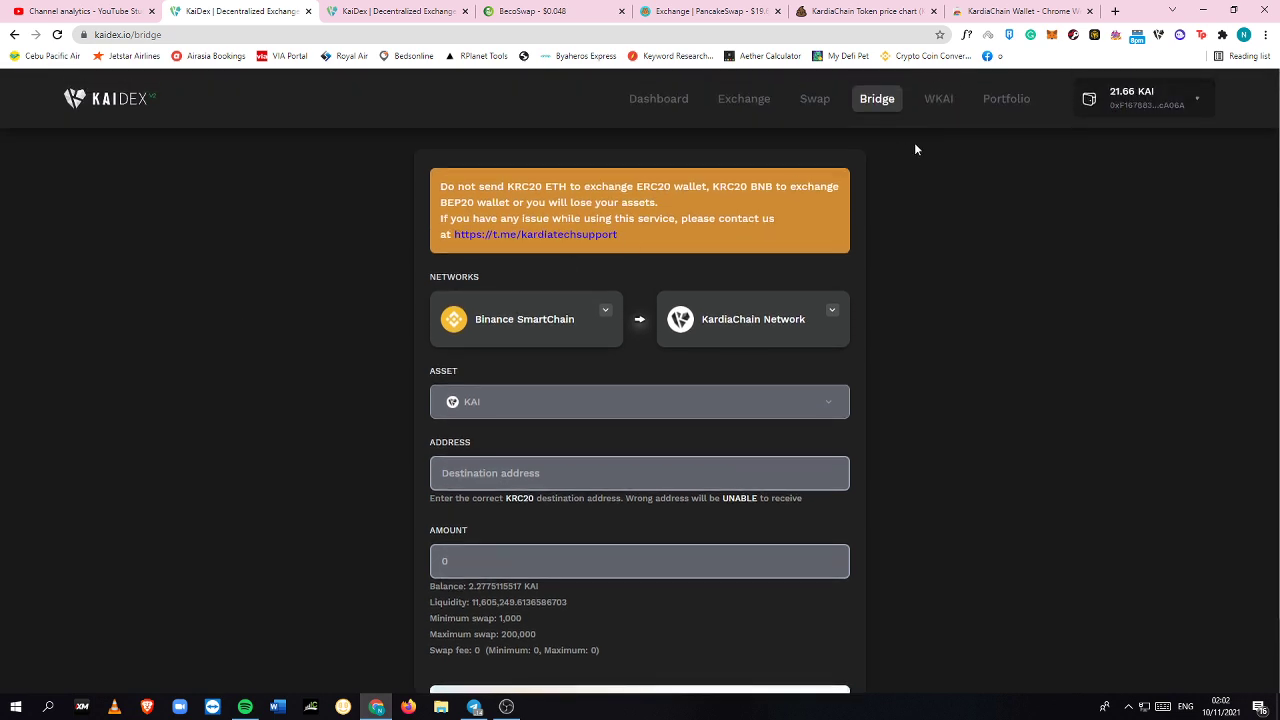
scroll(1050, 313, "down", 1)
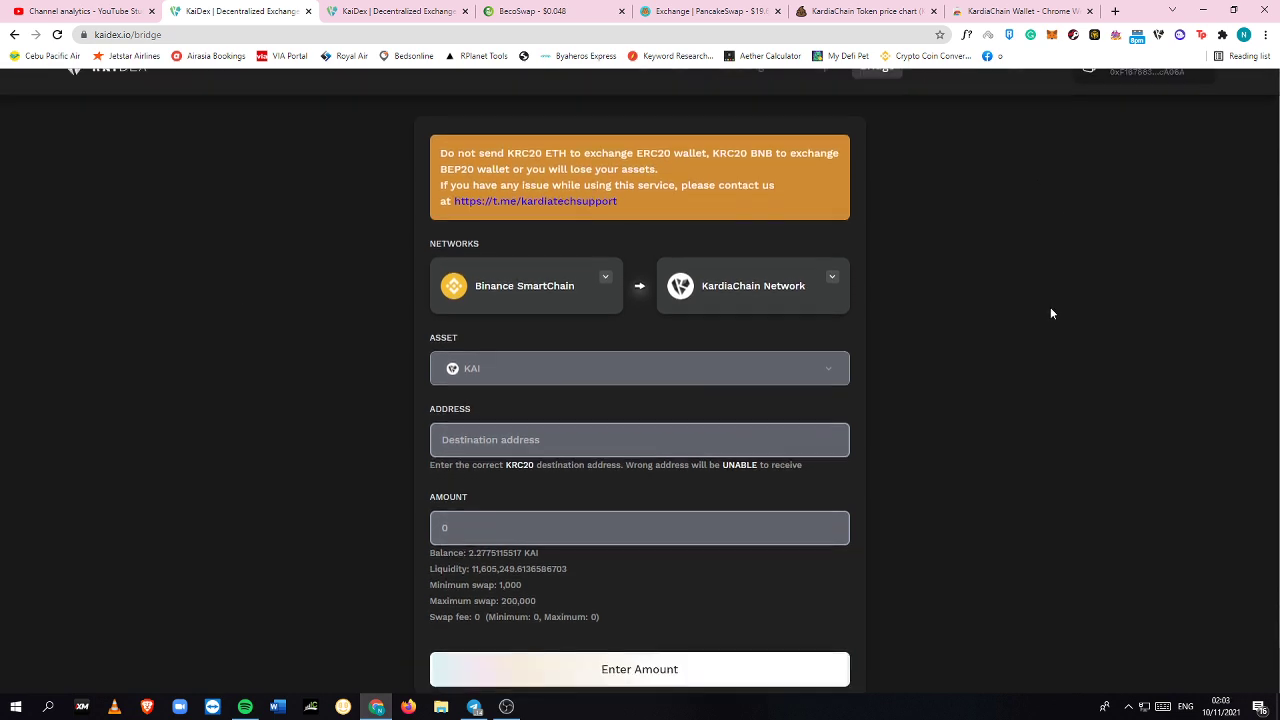
scroll(1050, 313, "up", 1)
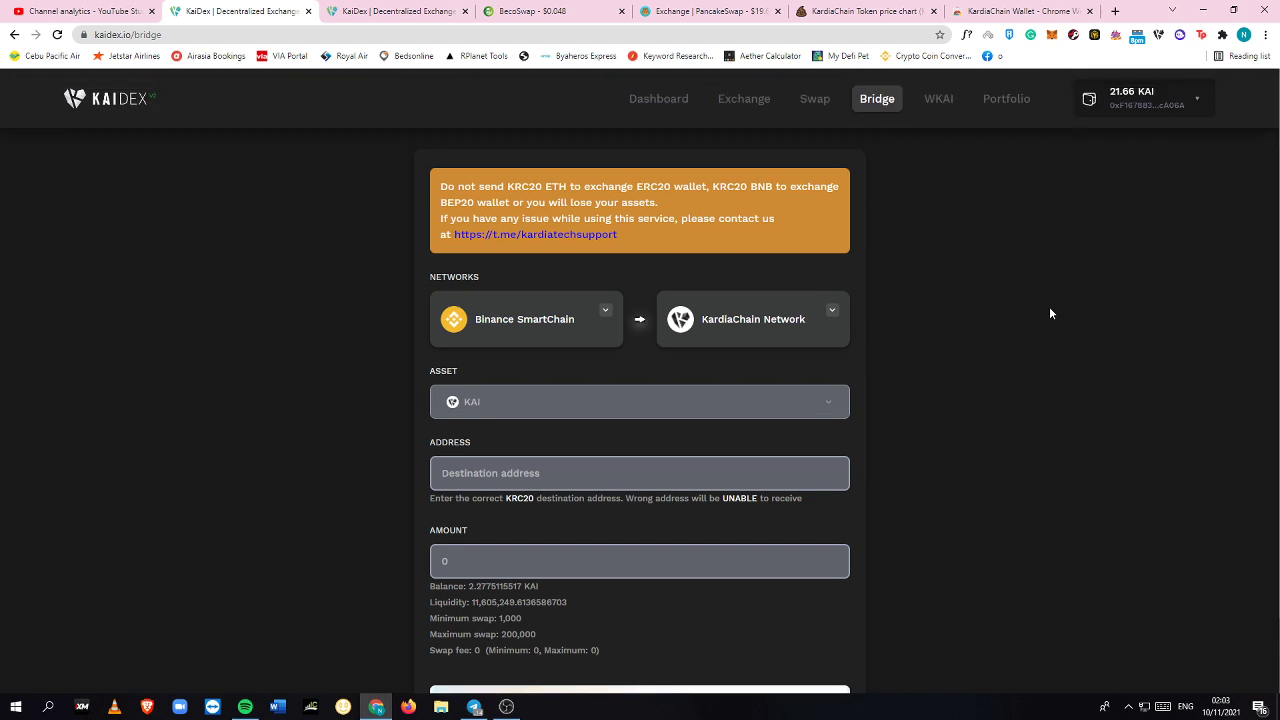
scroll(1050, 313, "down", 1)
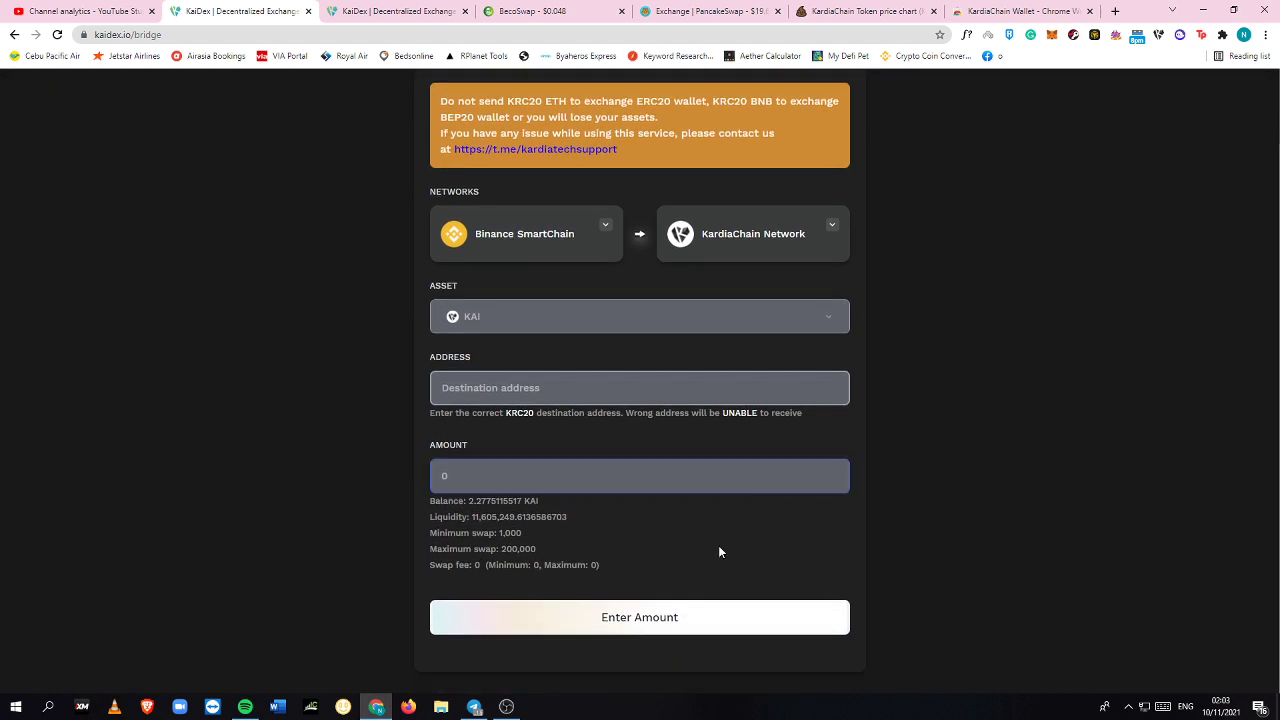
Find KAI in the MetaMask asset list, view its token details and return to the account overview
left_click(1051, 40)
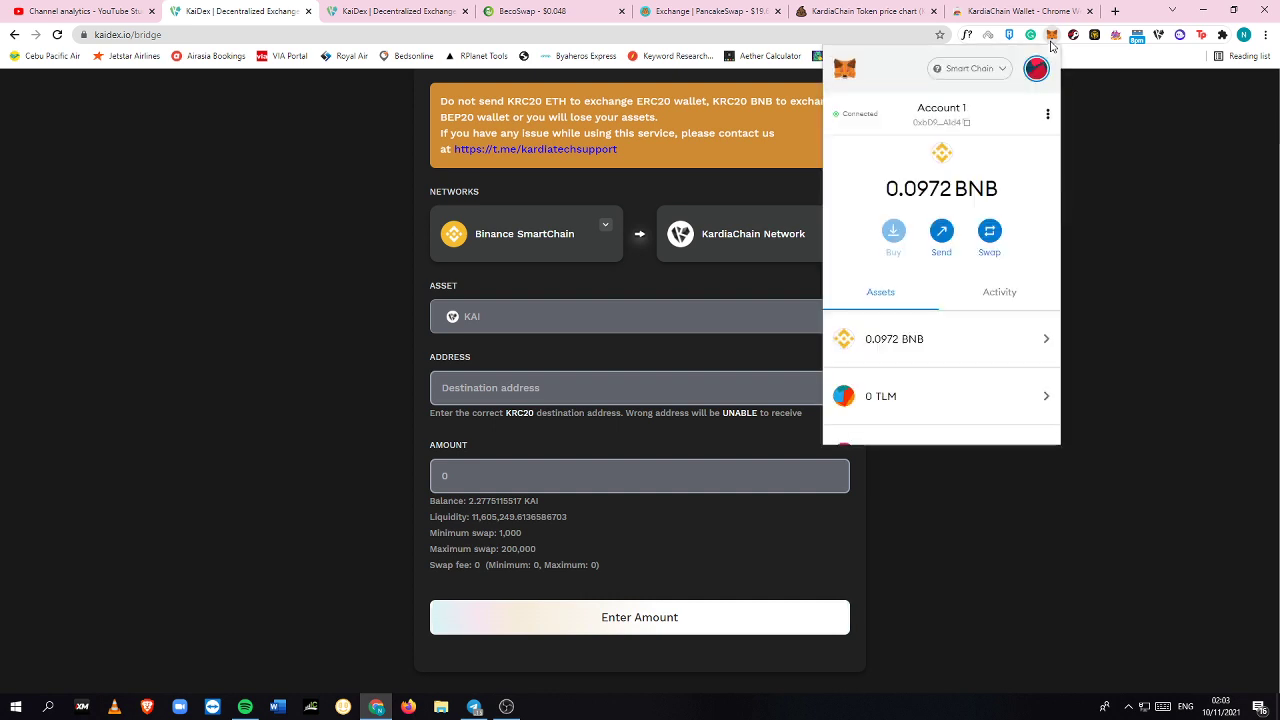
scroll(930, 255, "down", 5)
scroll(931, 263, "down", 10)
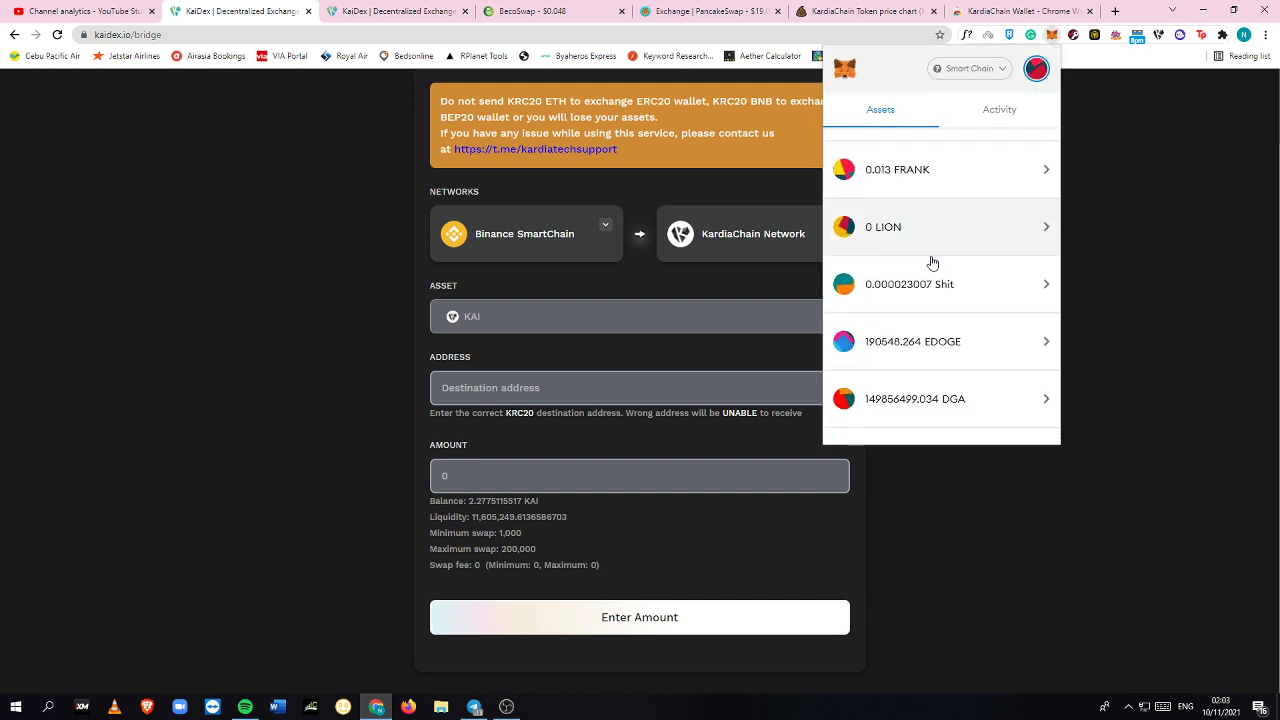
scroll(910, 280, "down", 8)
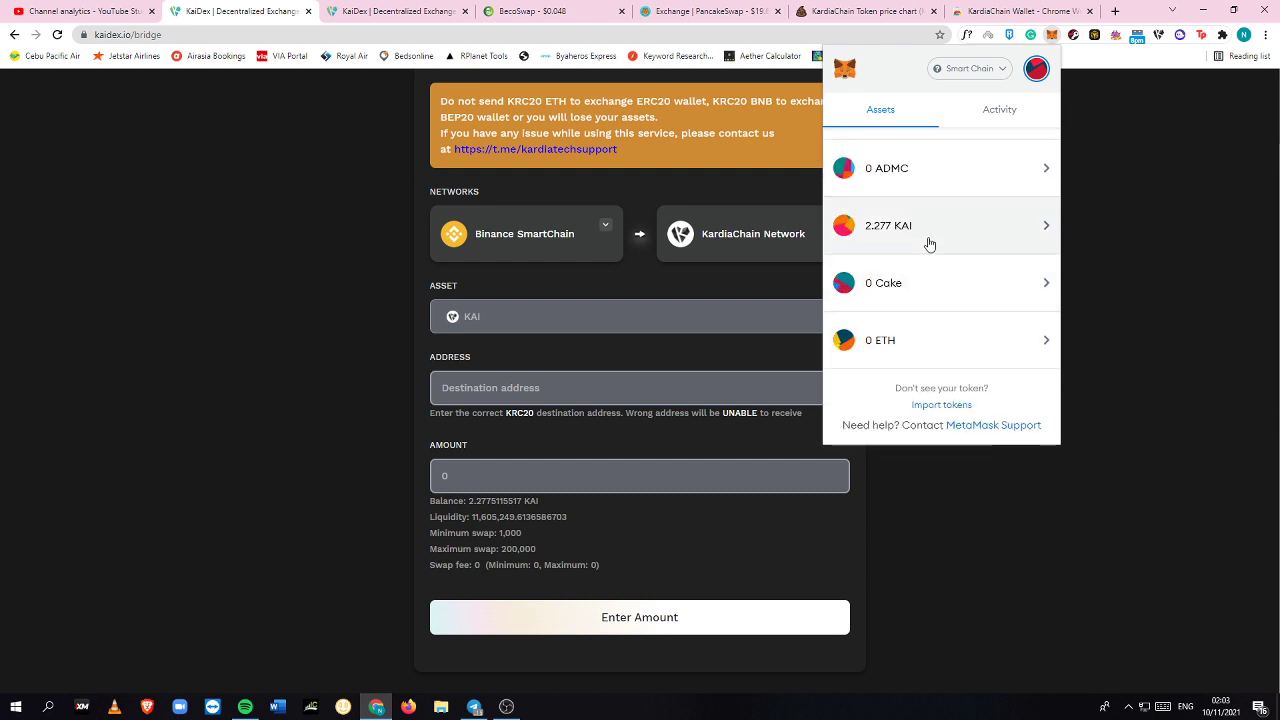
left_click(1020, 232)
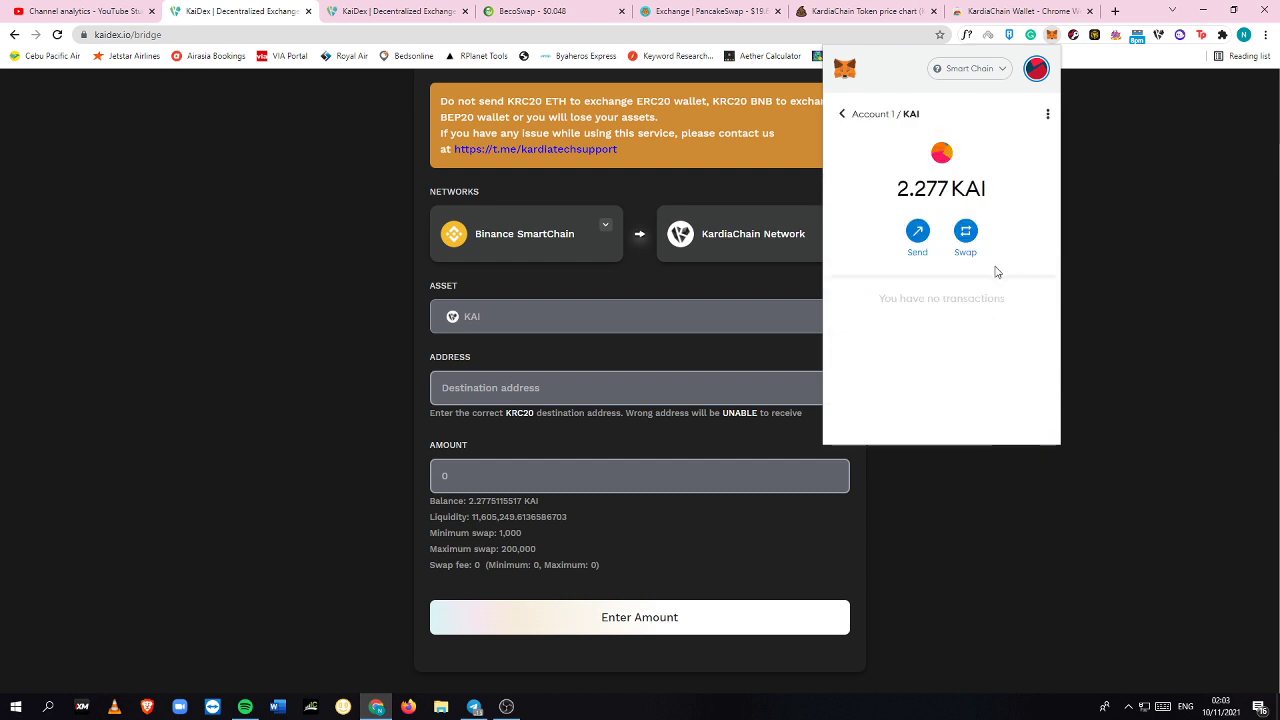
left_click(842, 115)
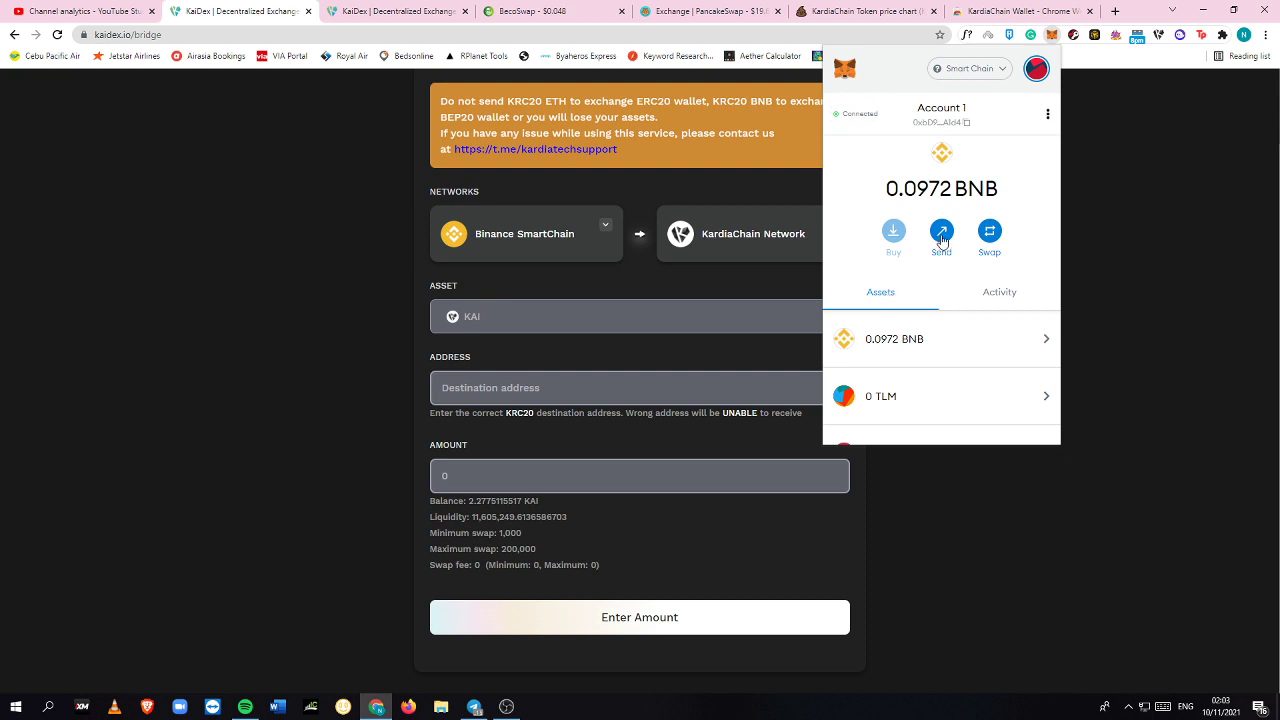
Try to import KAI into MetaMask as a custom token using contract address 0x39ae8eefb05138f418bb27659c21632dc1ddab10
scroll(963, 326, "down", 10)
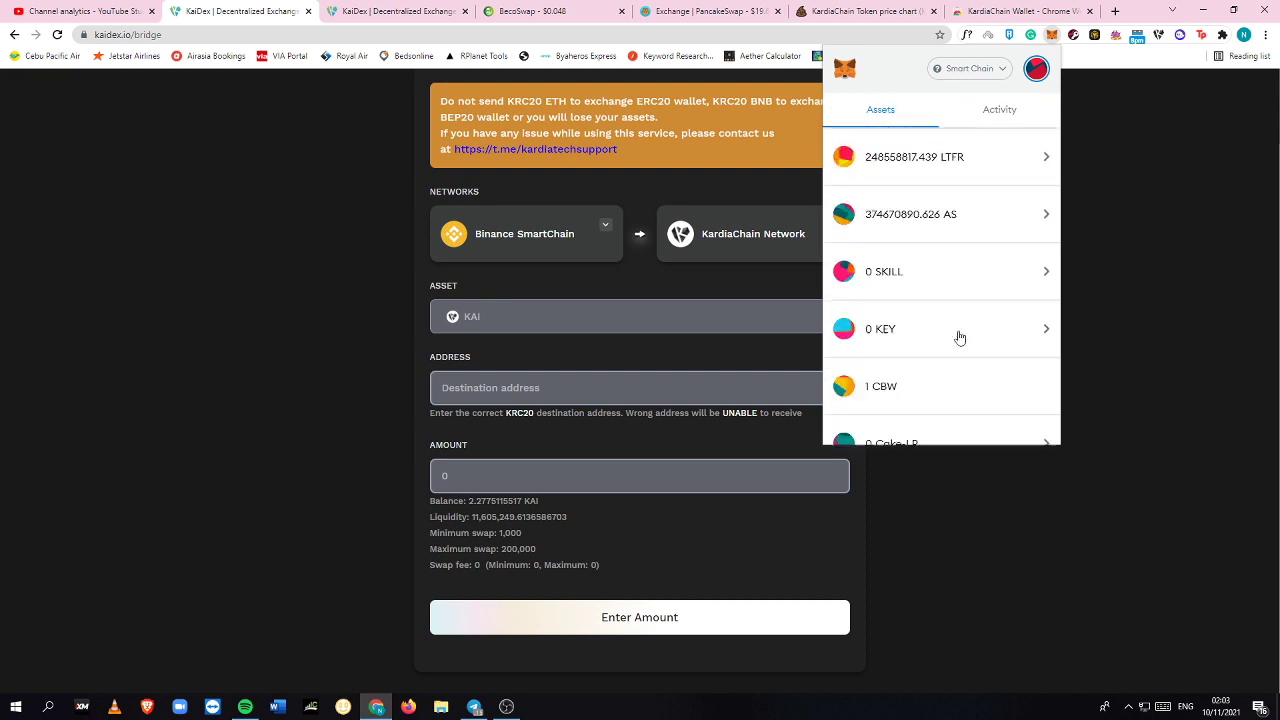
scroll(959, 340, "down", 5)
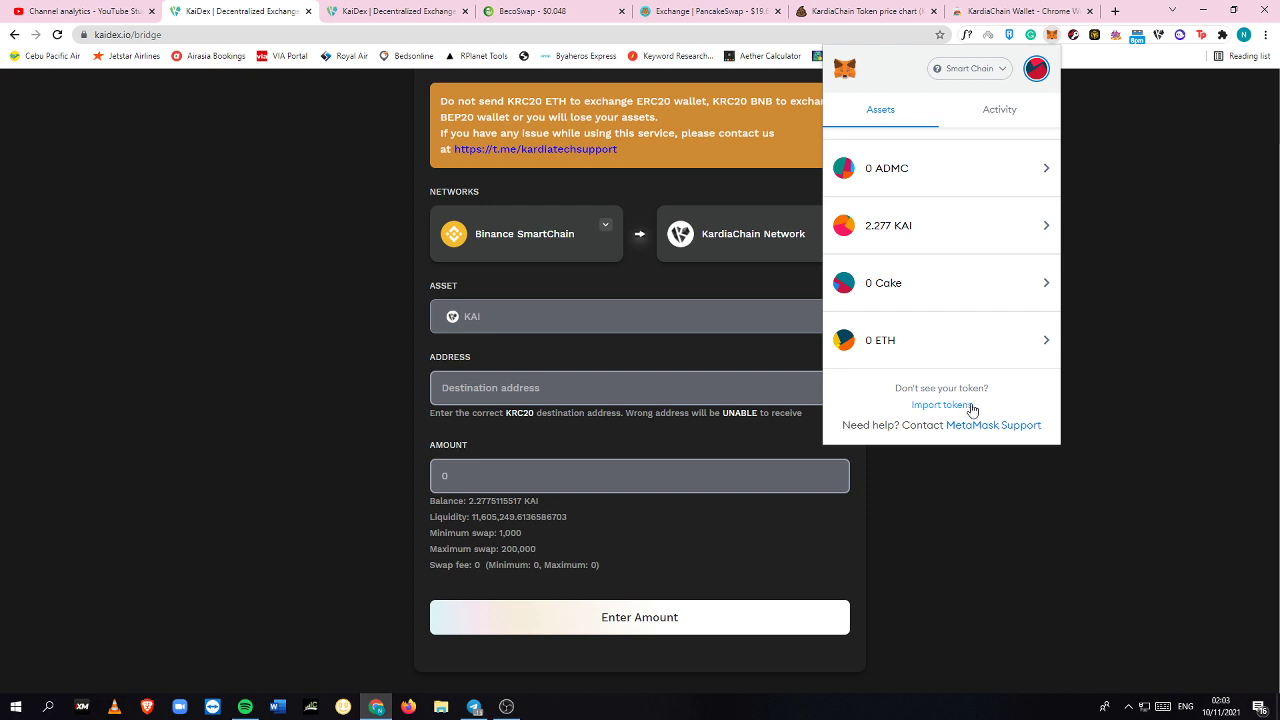
left_click(968, 406)
key("ctrl+v")
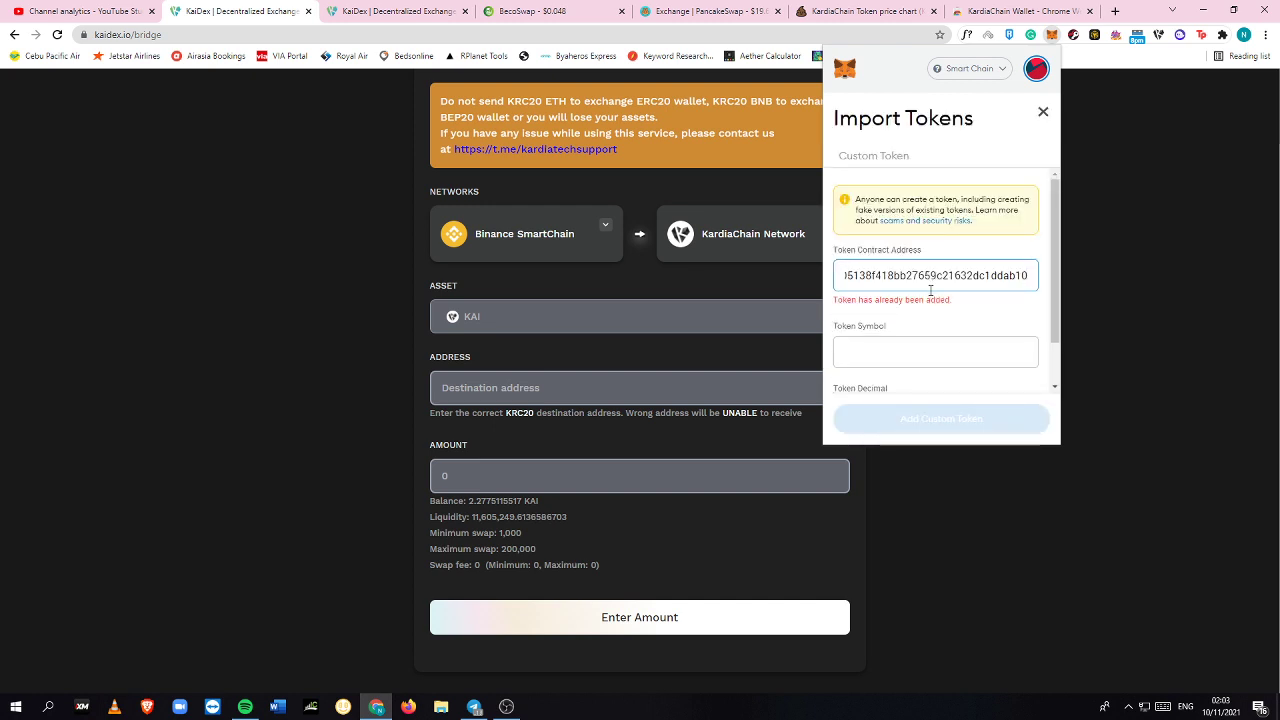
scroll(879, 303, "down", 1)
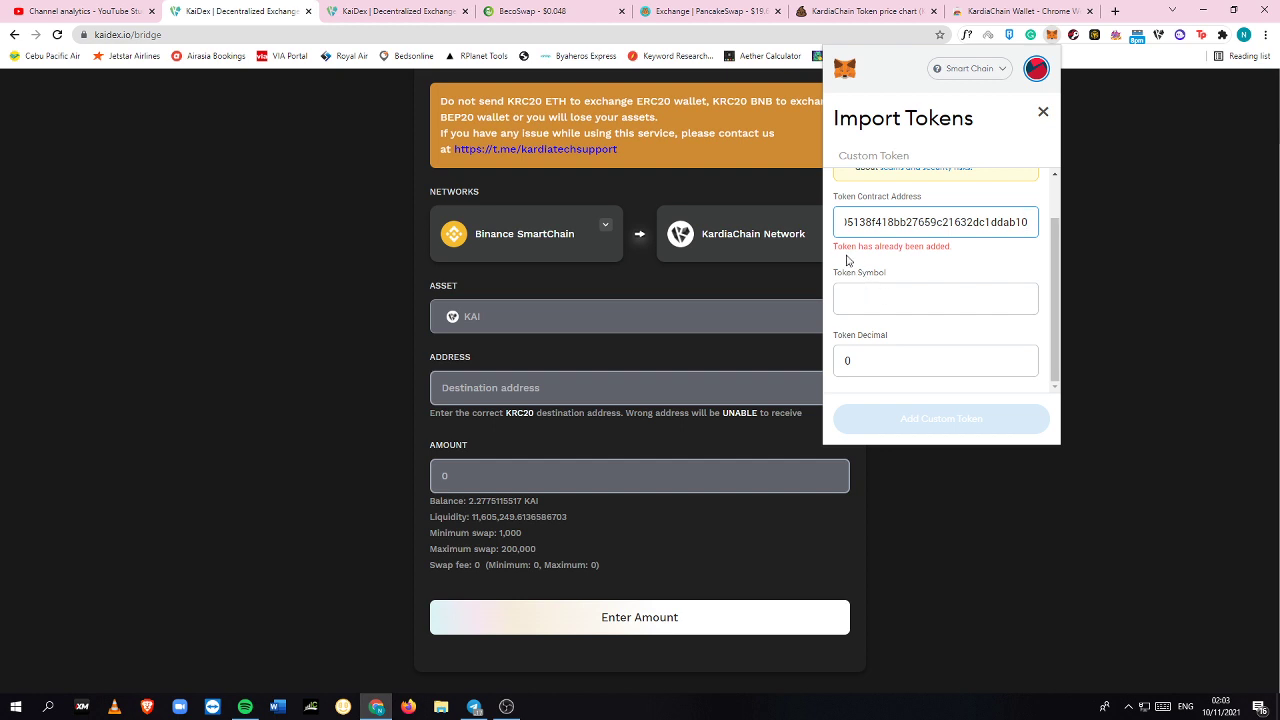
left_click_drag(850, 247, 968, 255)
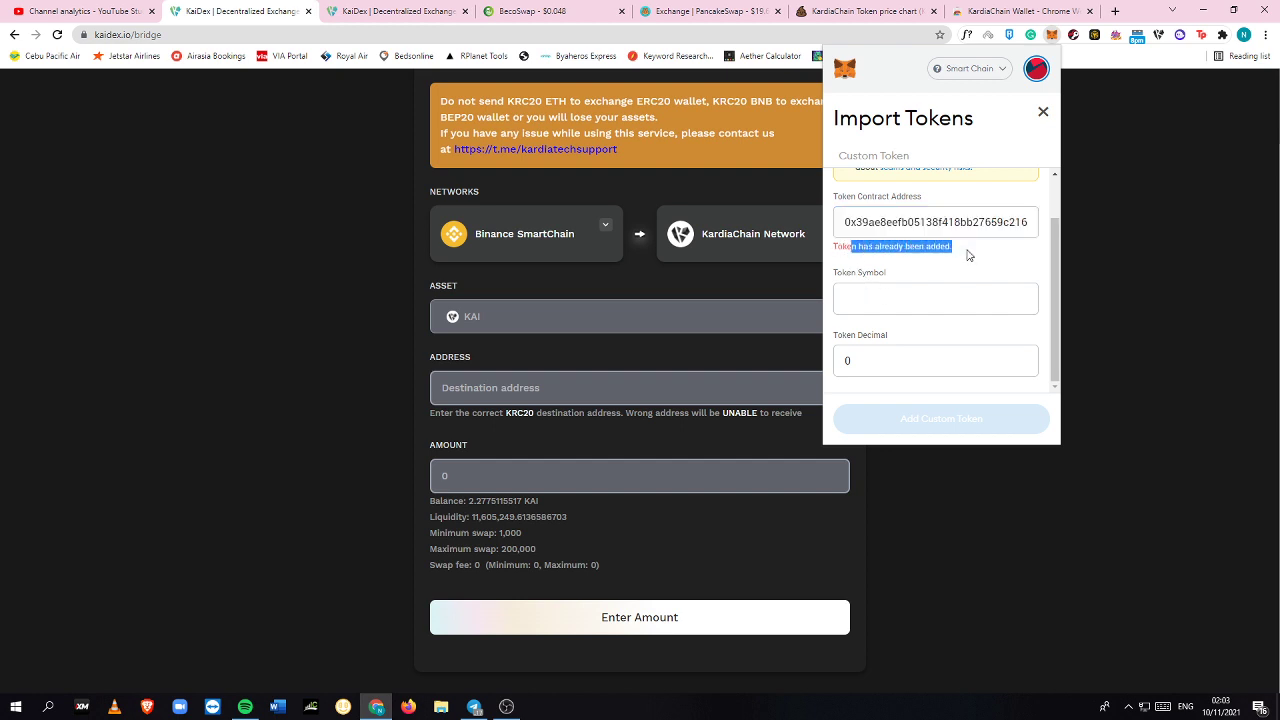
left_click(968, 255)
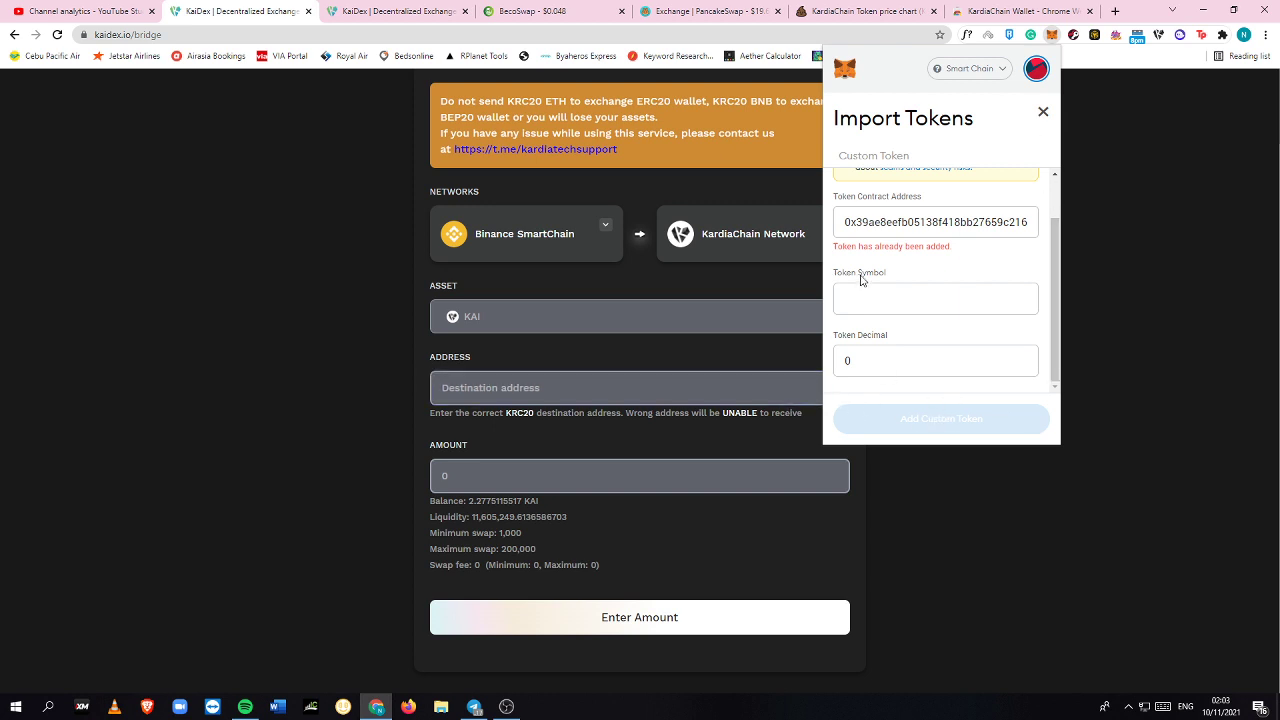
left_click(1043, 112)
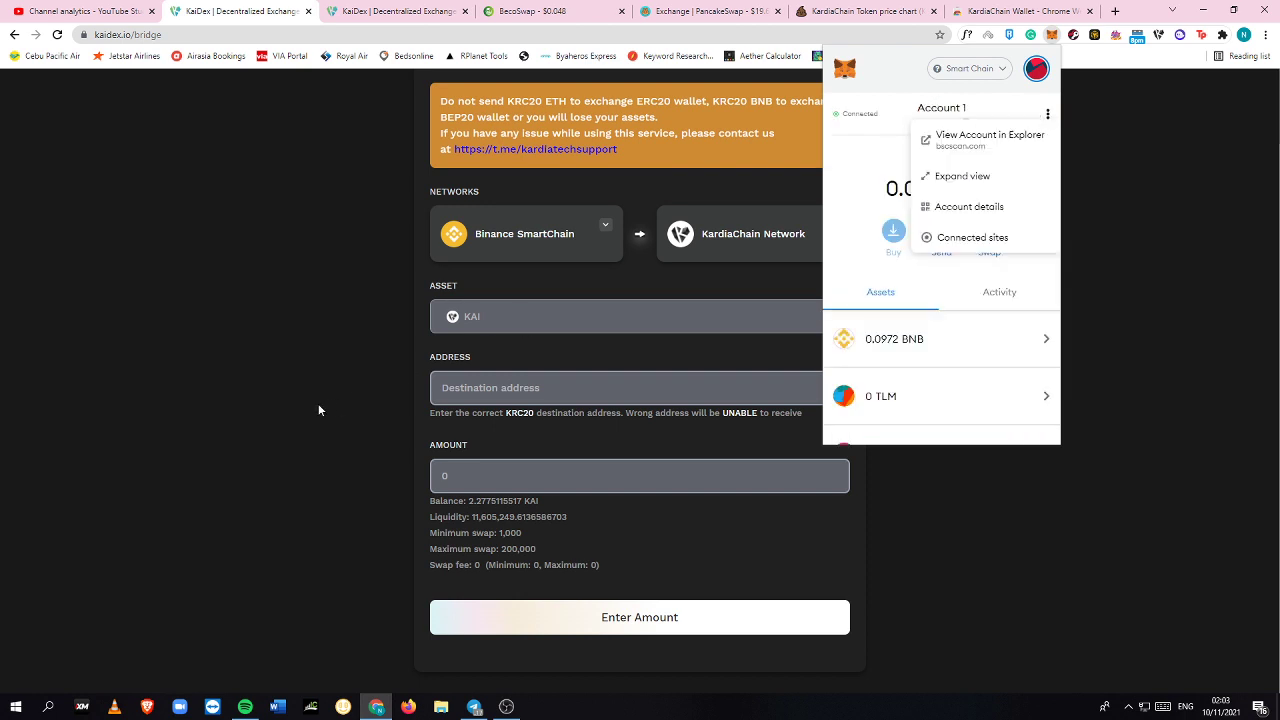
left_click(316, 404)
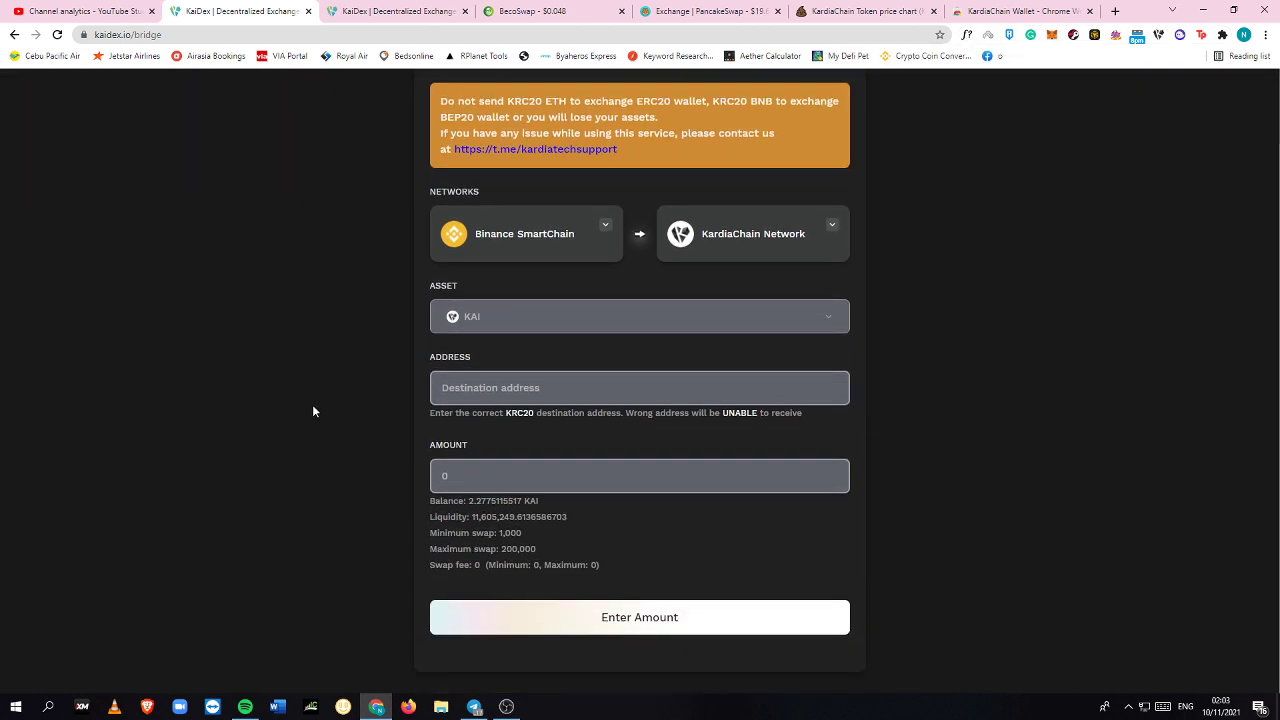
Fill in the bridge form with the account address copied from the KardiaChain Wallet as the destination and 2 as the KAI amount
left_click(572, 393)
left_click(1096, 37)
left_click(1158, 37)
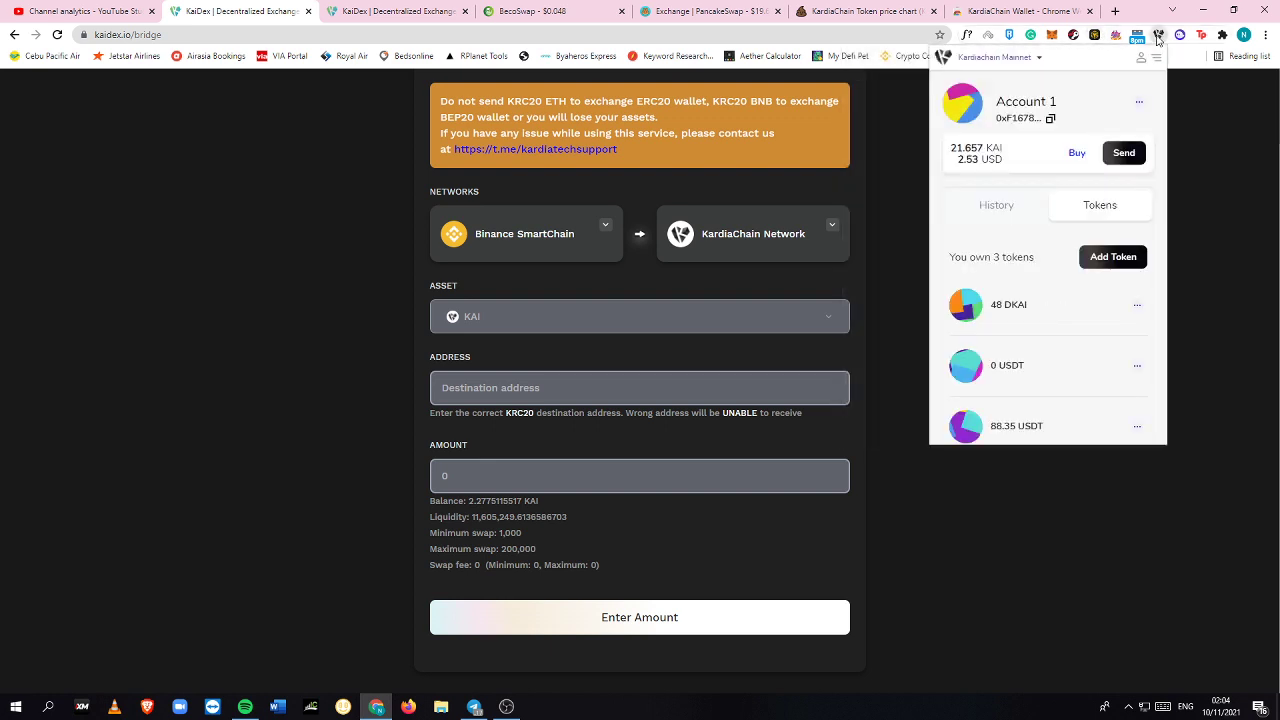
left_click(1051, 121)
left_click(649, 385)
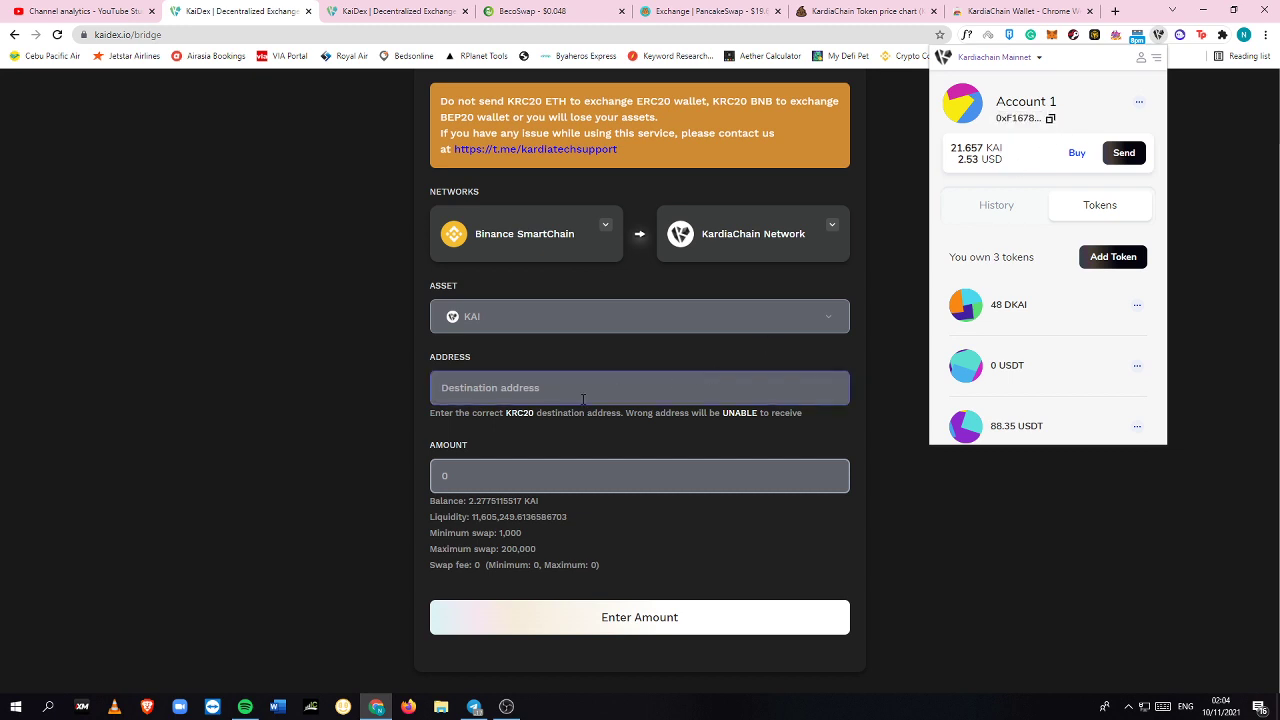
left_click(509, 477)
left_click(538, 396)
key("ctrl+v")
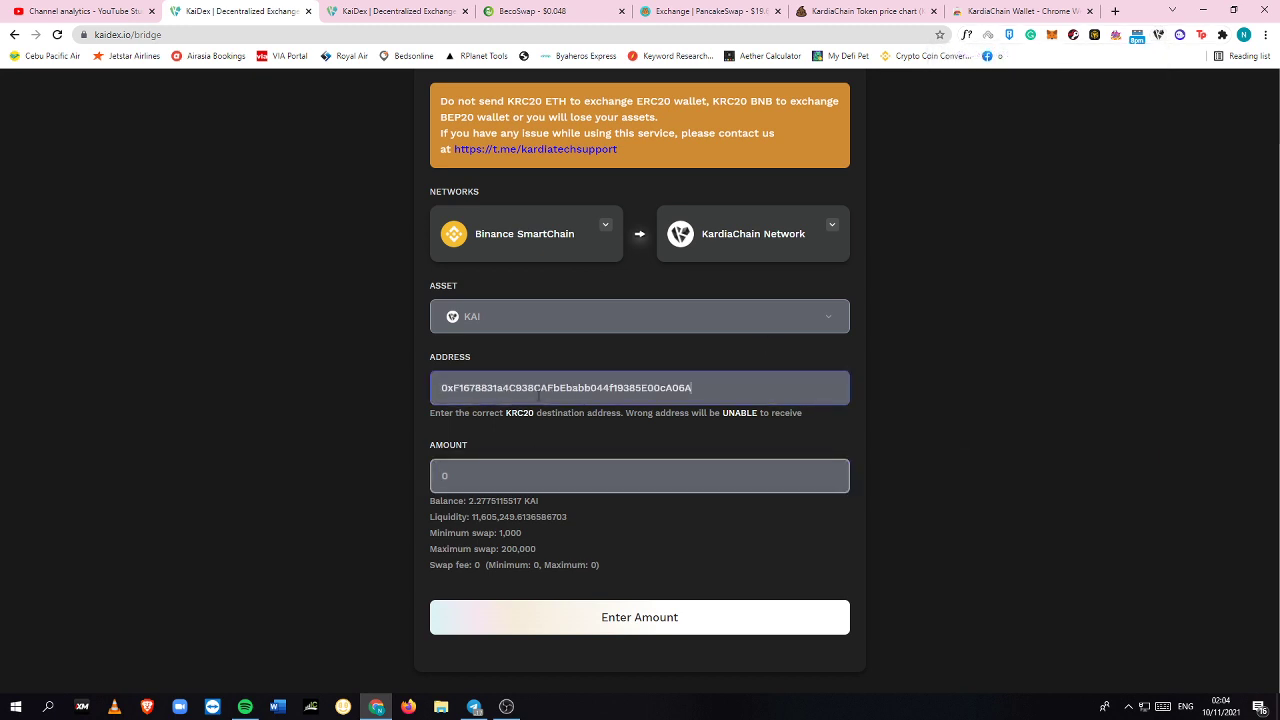
left_click(514, 476)
type("2")
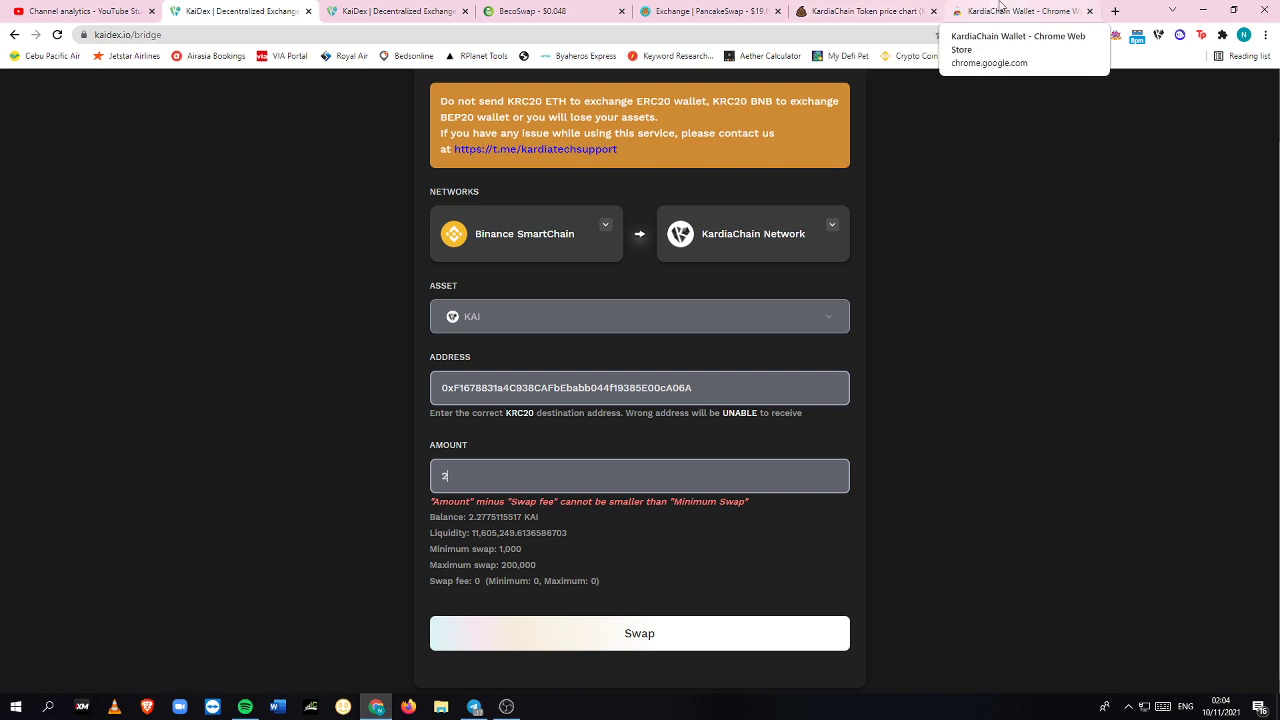
On PancakeSwap, set the amount to receive to 1000 KAI and the source token to USDT, and return to the KaiDex bridge
left_click(729, 8)
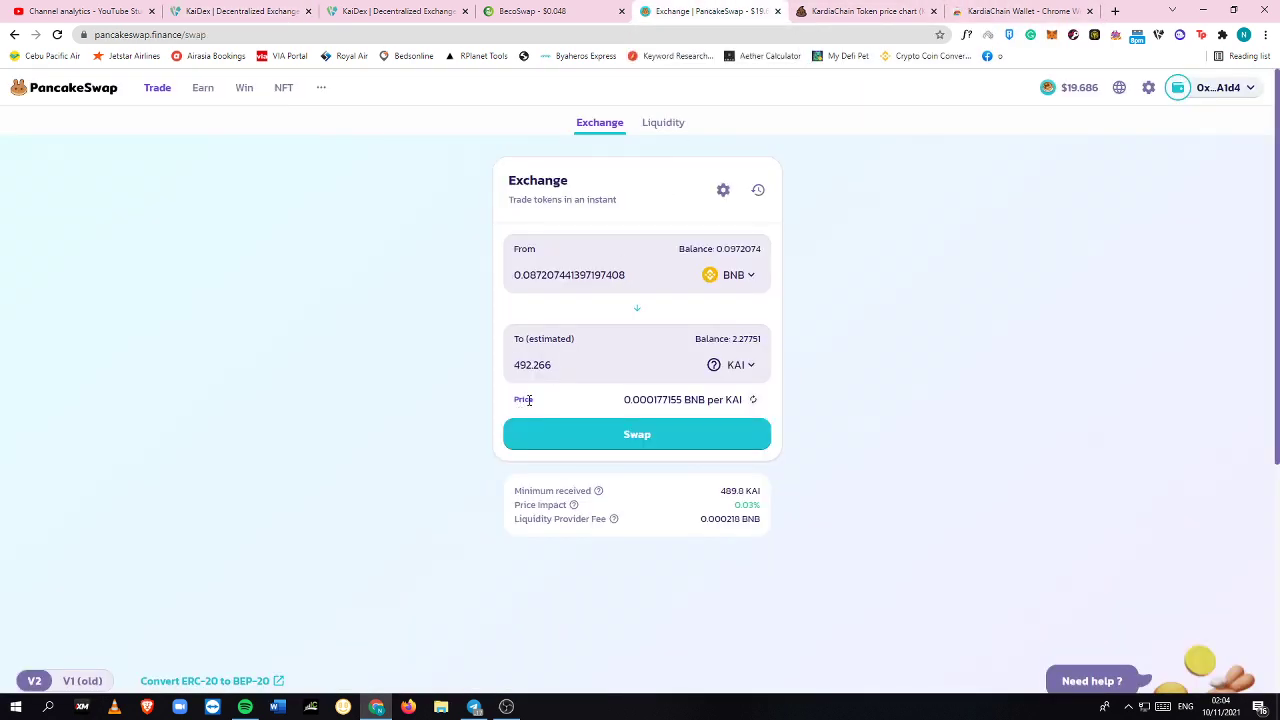
left_click_drag(558, 365, 409, 362)
type("1000")
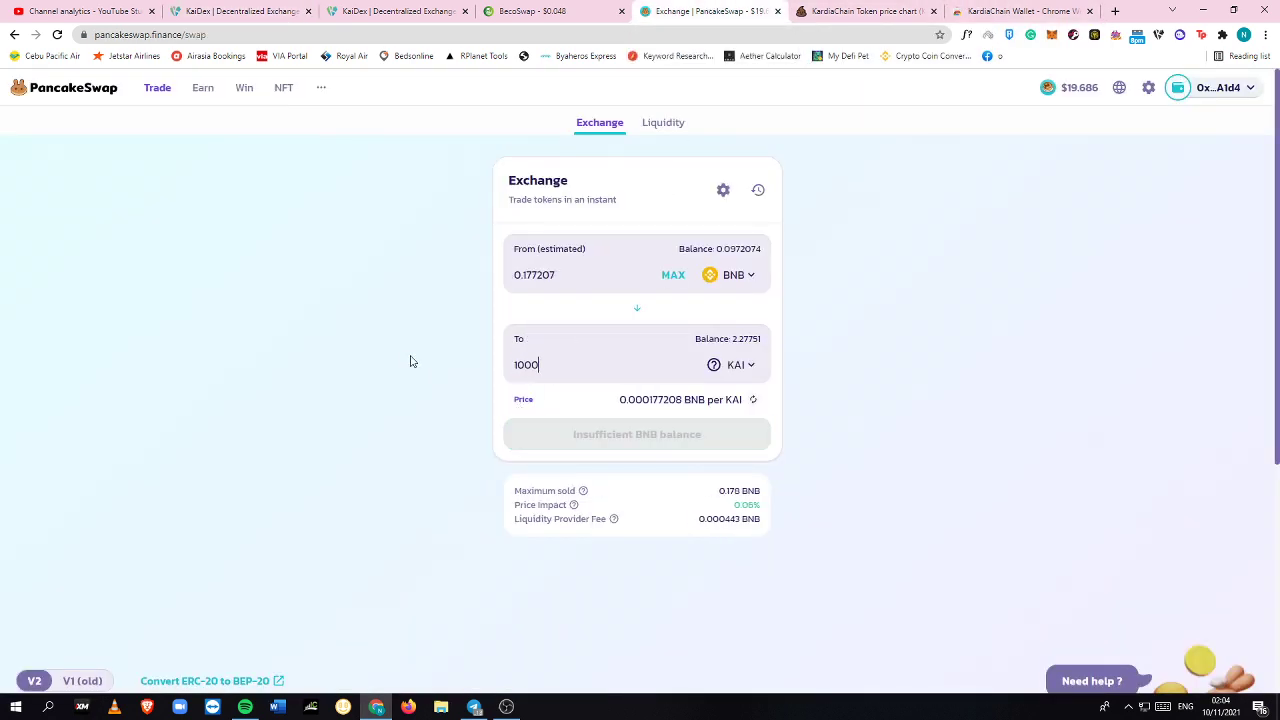
left_click(735, 276)
type("usd")
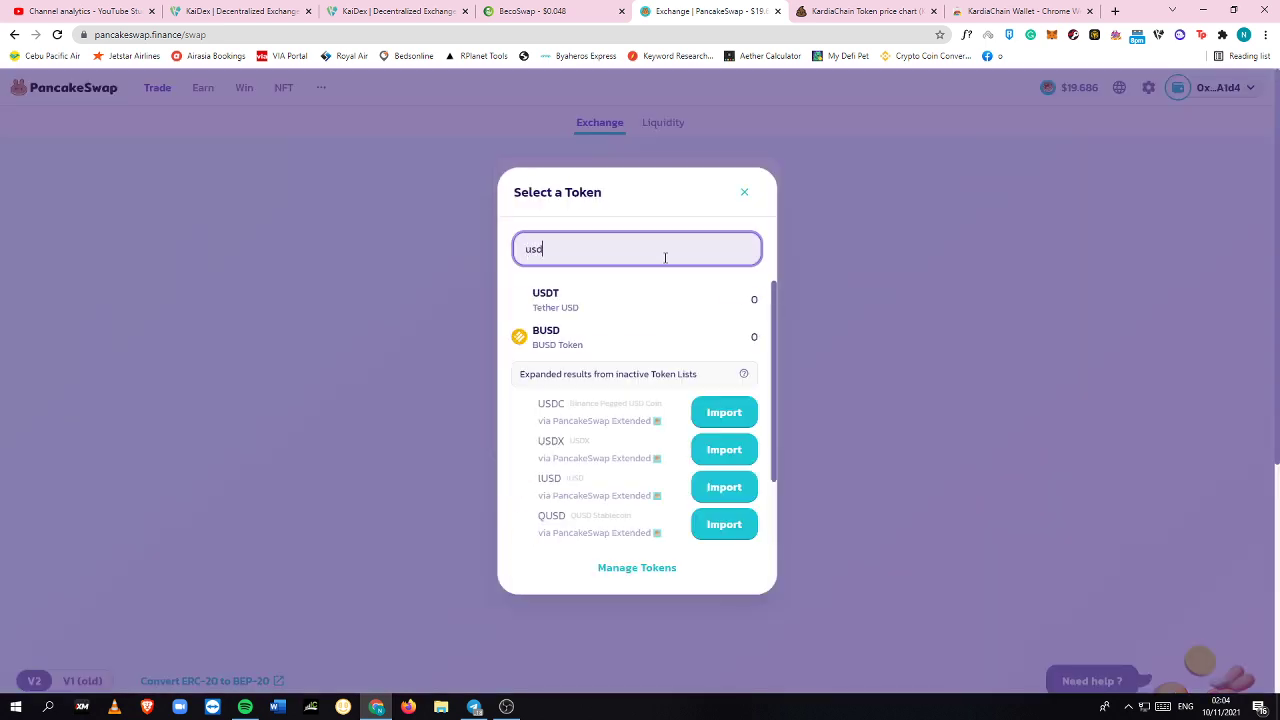
left_click(654, 299)
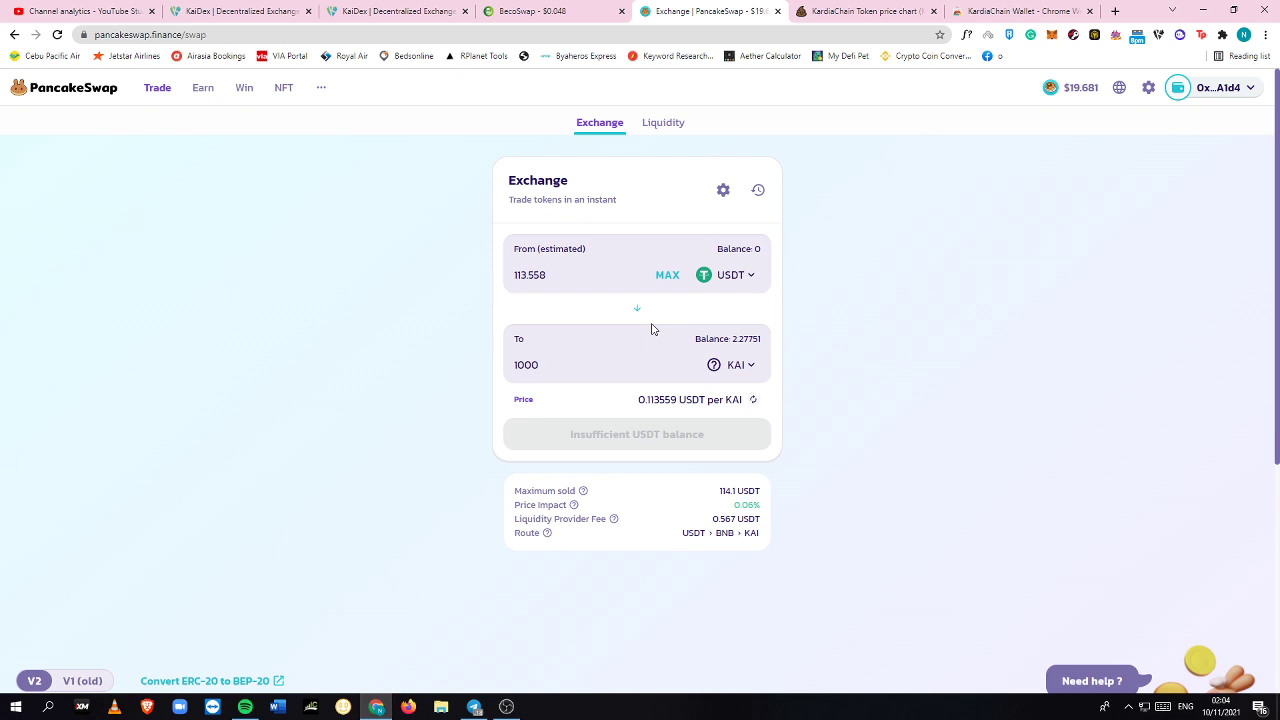
left_click(296, 8)
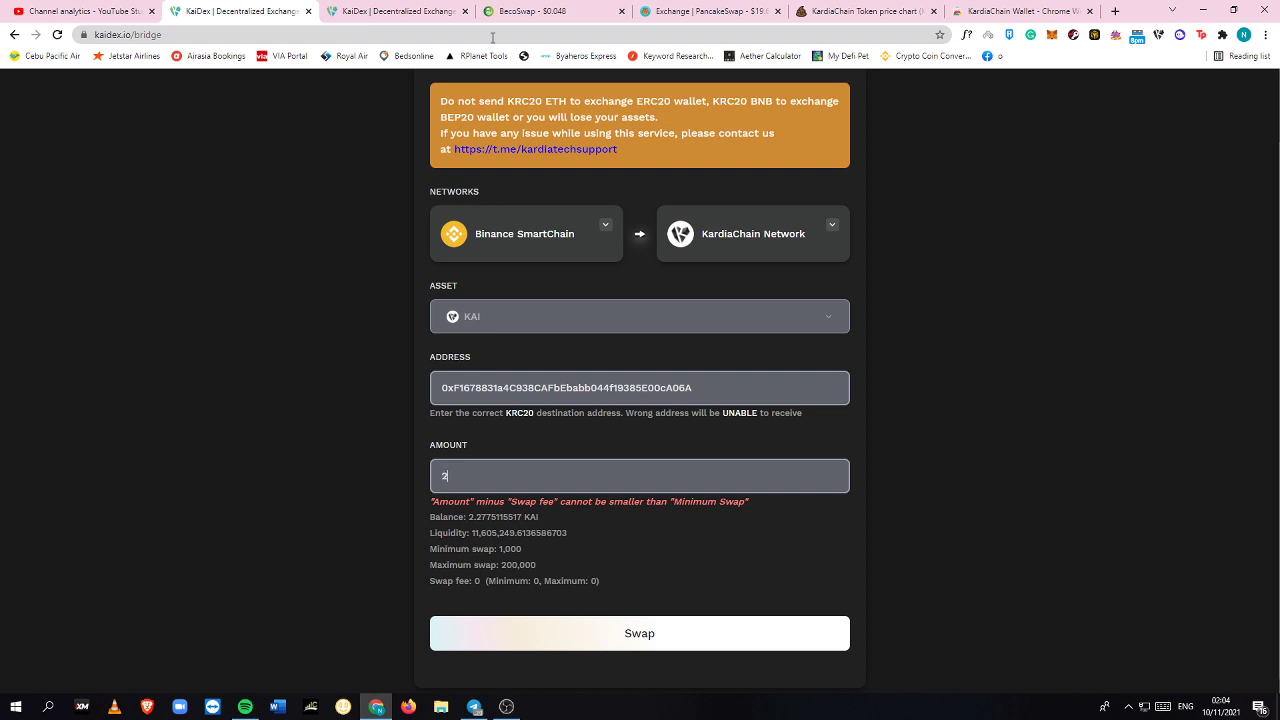
scroll(1110, 403, "up", 1)
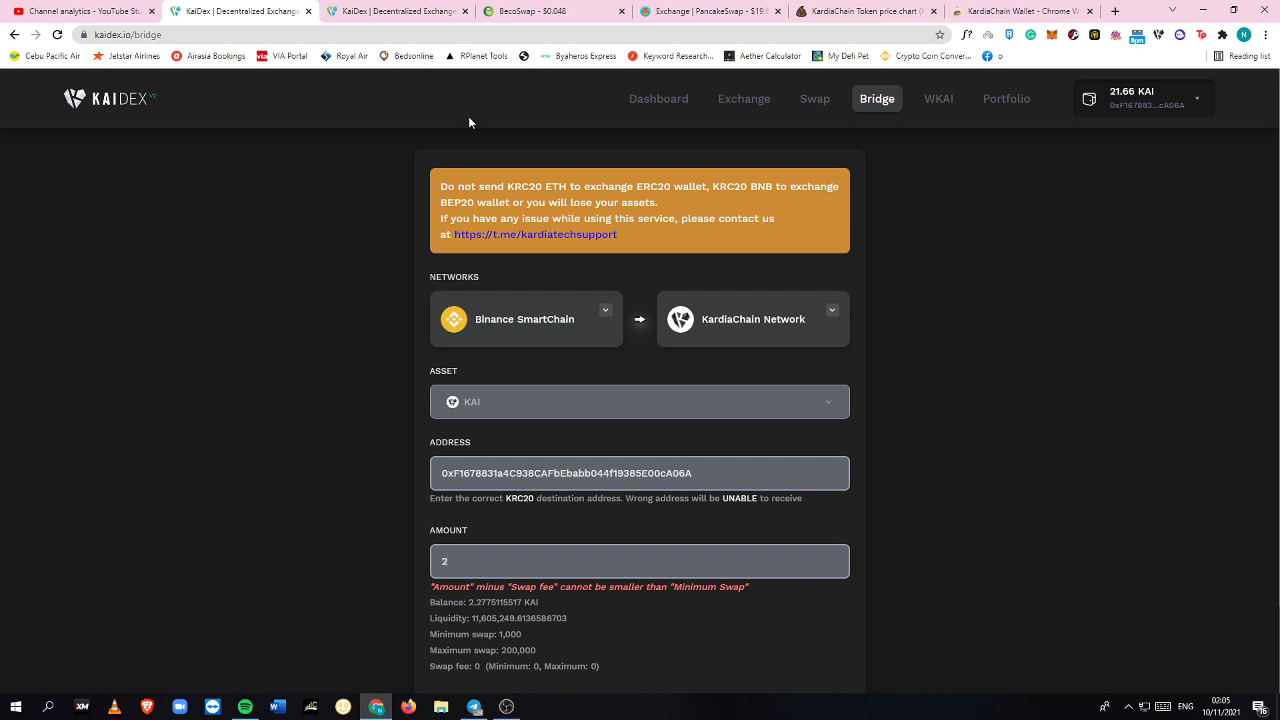
Open becoswap.com in a new browser tab and place that tab beside the existing BecoSwap tab
left_click(542, 11)
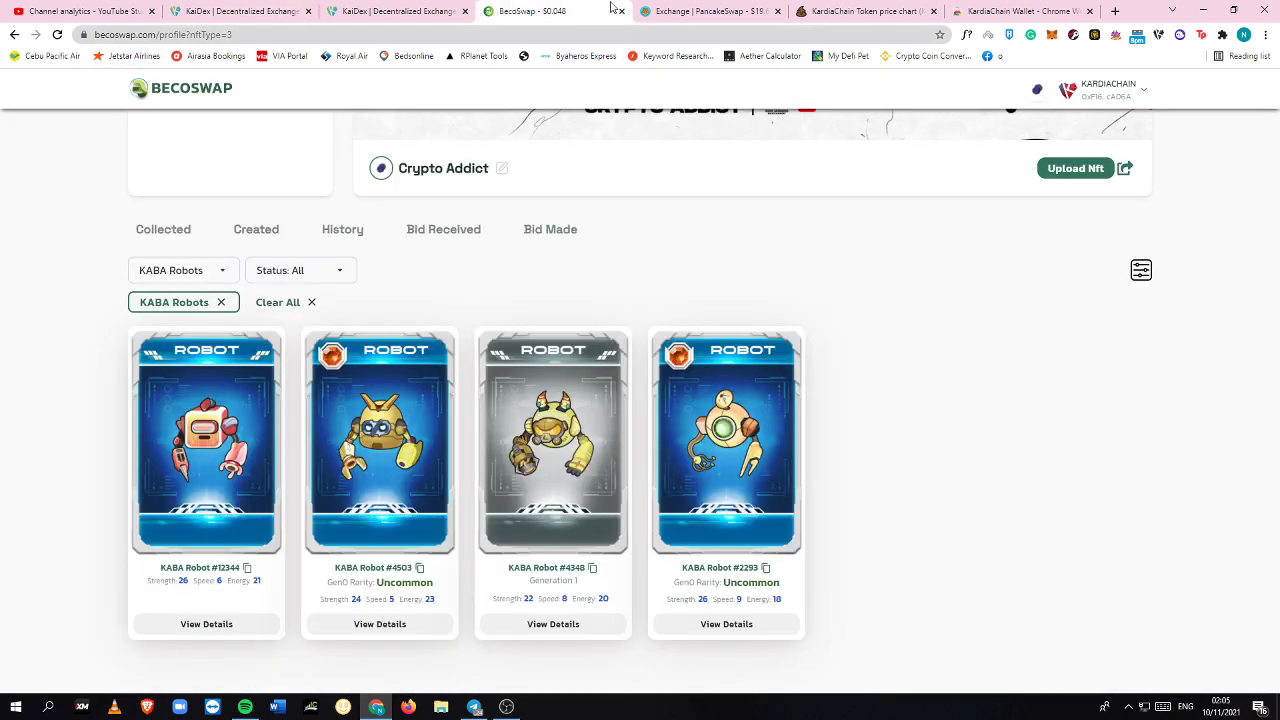
type("becoswap.com")
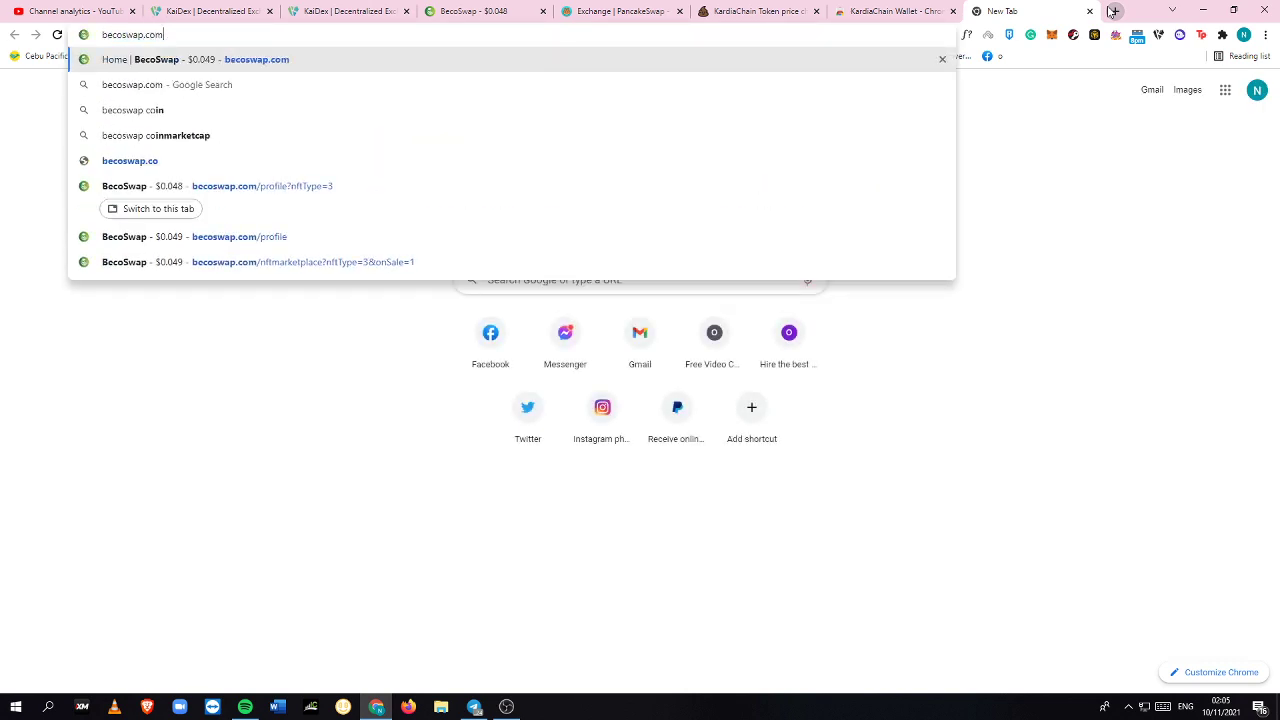
key("Return")
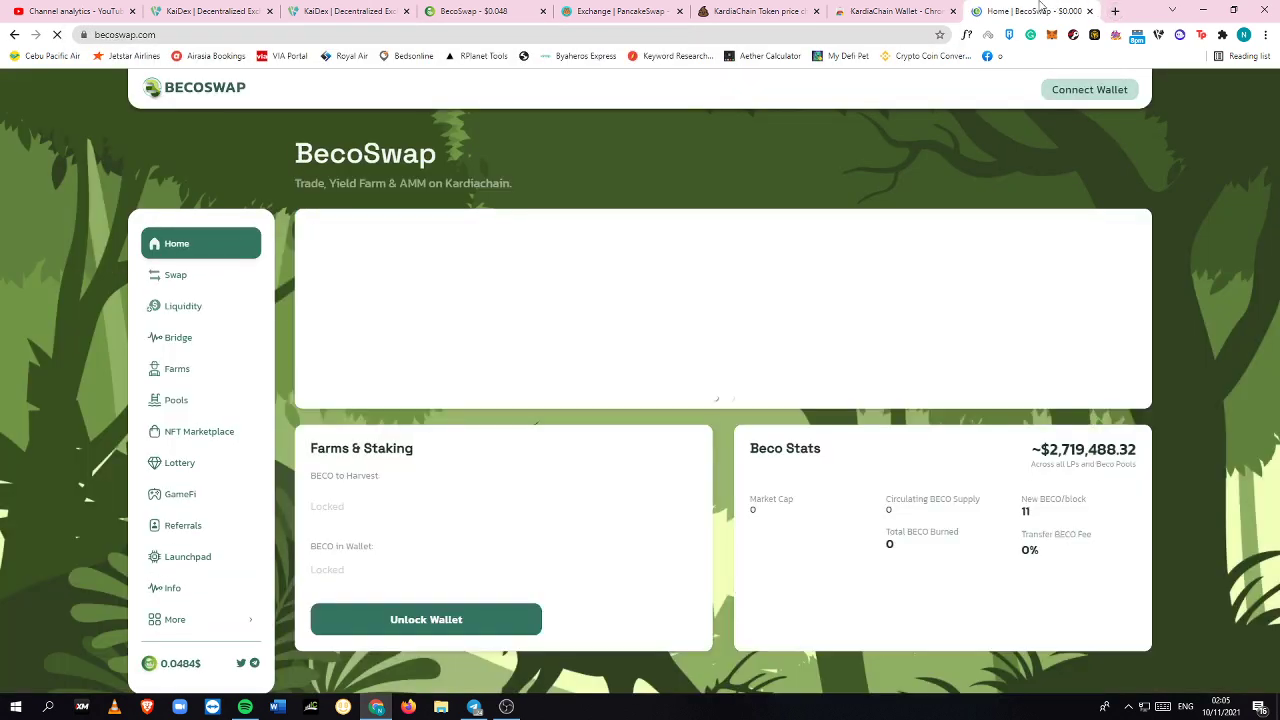
left_click_drag(1040, 8, 622, 6)
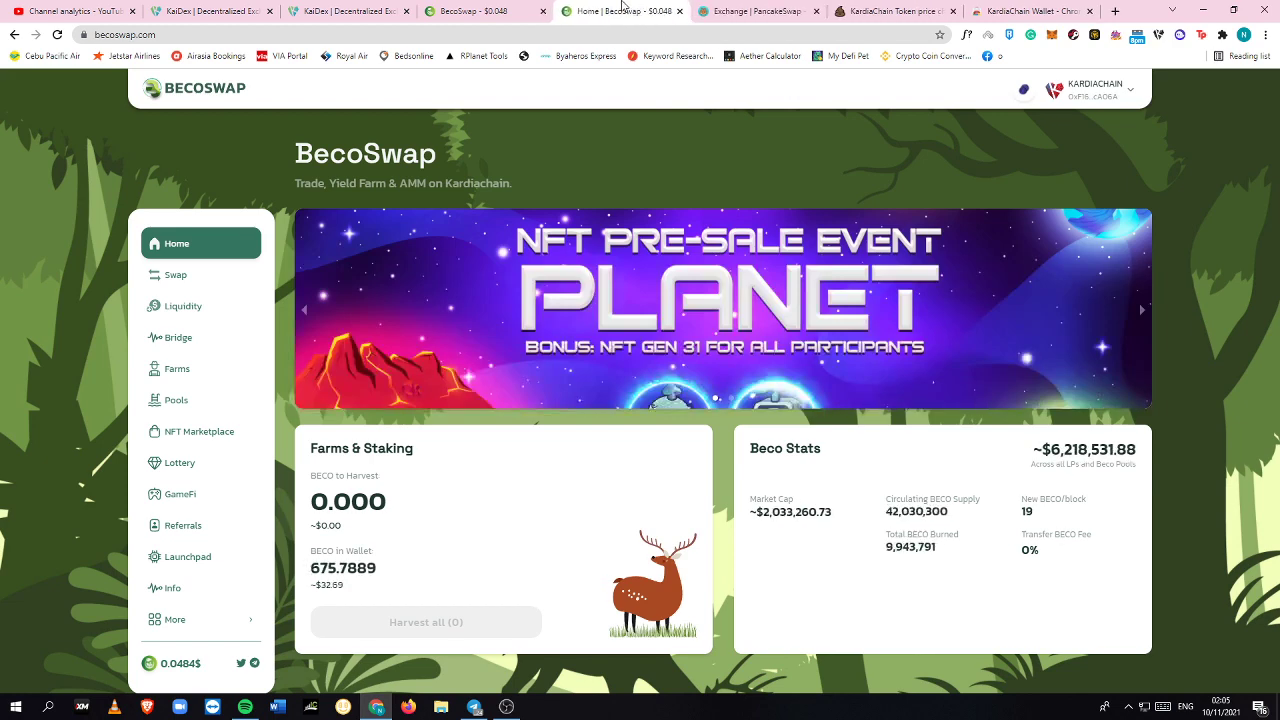
Log the current wallet out of BecoSwap and reconnect with the KardiaChain wallet
left_click(1062, 95)
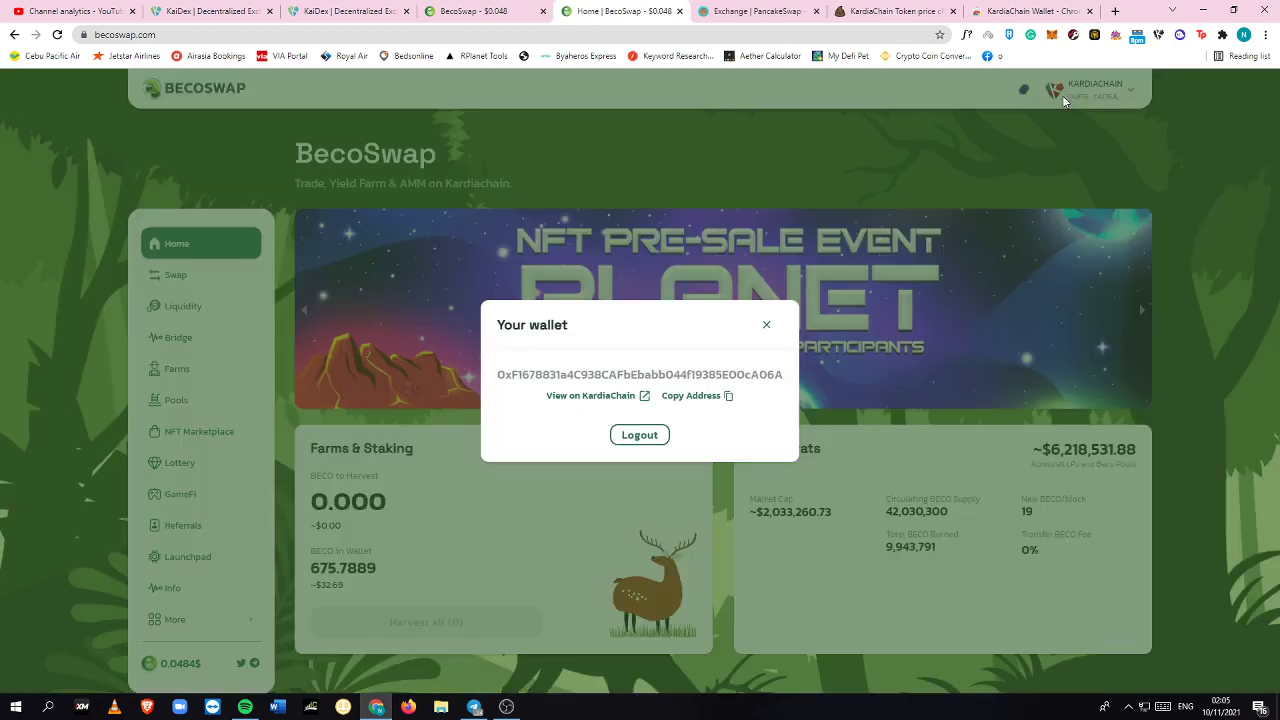
left_click(654, 436)
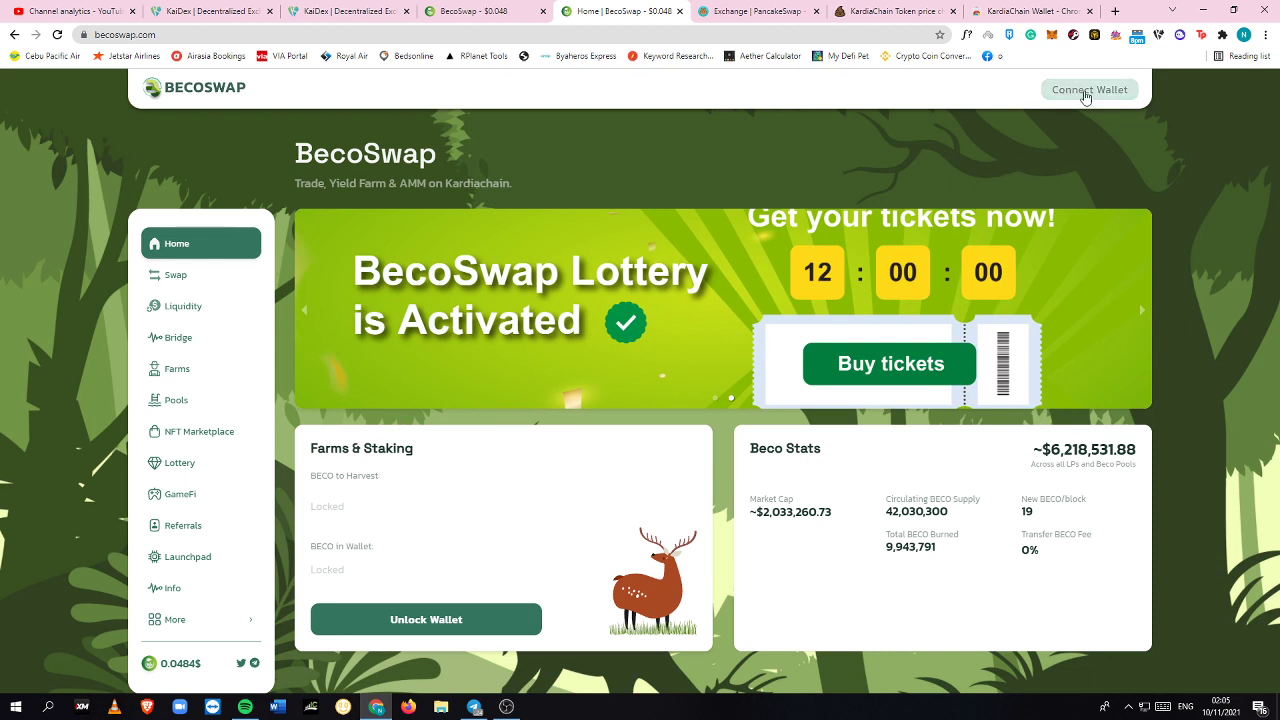
left_click(1159, 37)
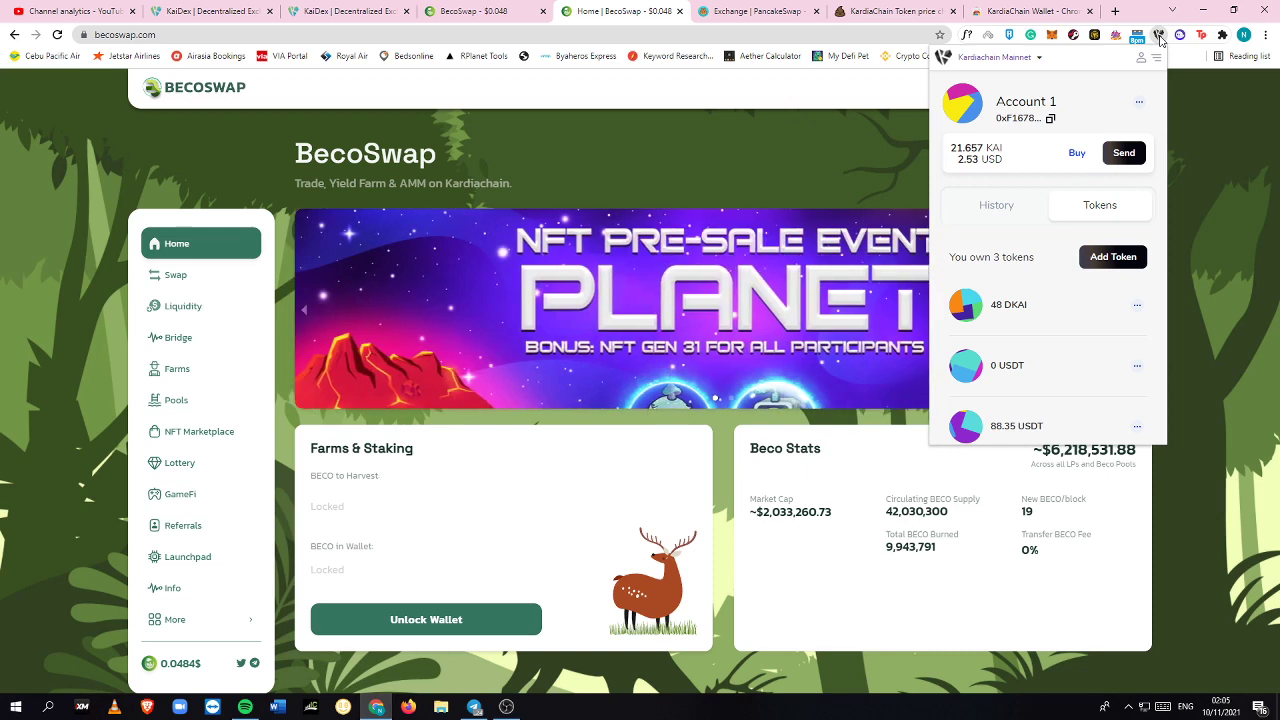
left_click(1159, 37)
left_click(1092, 88)
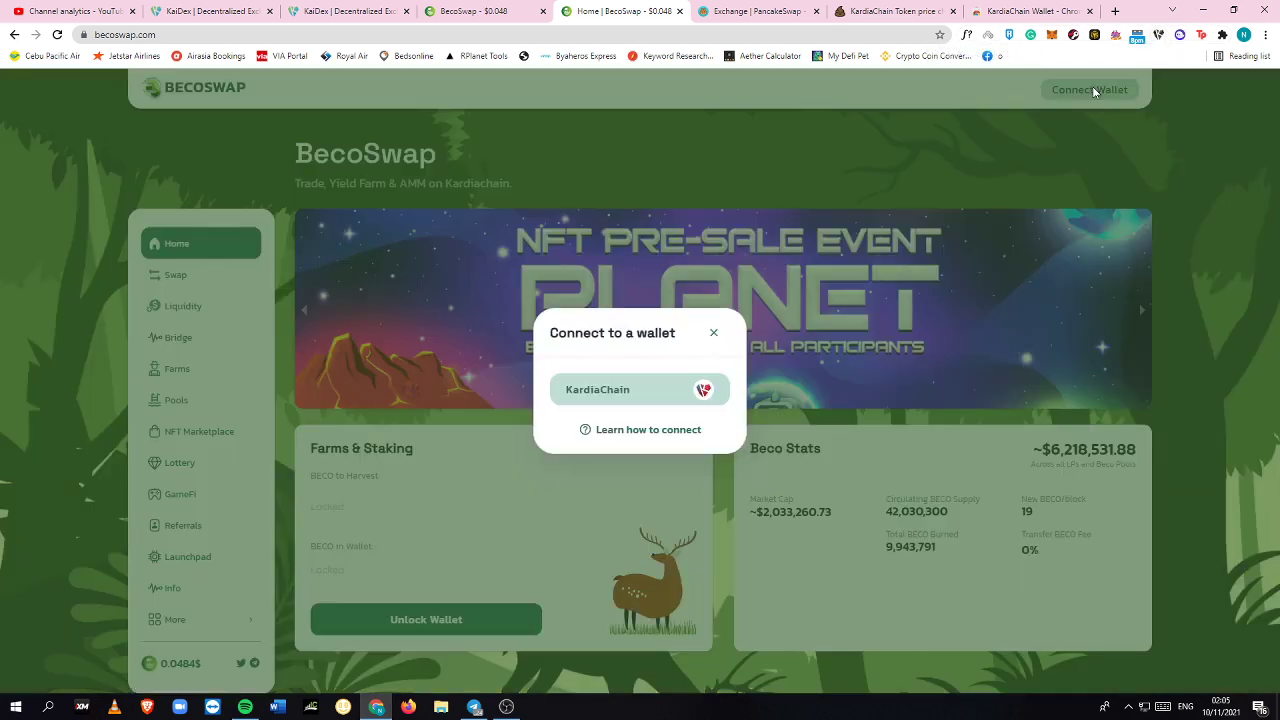
left_click(657, 388)
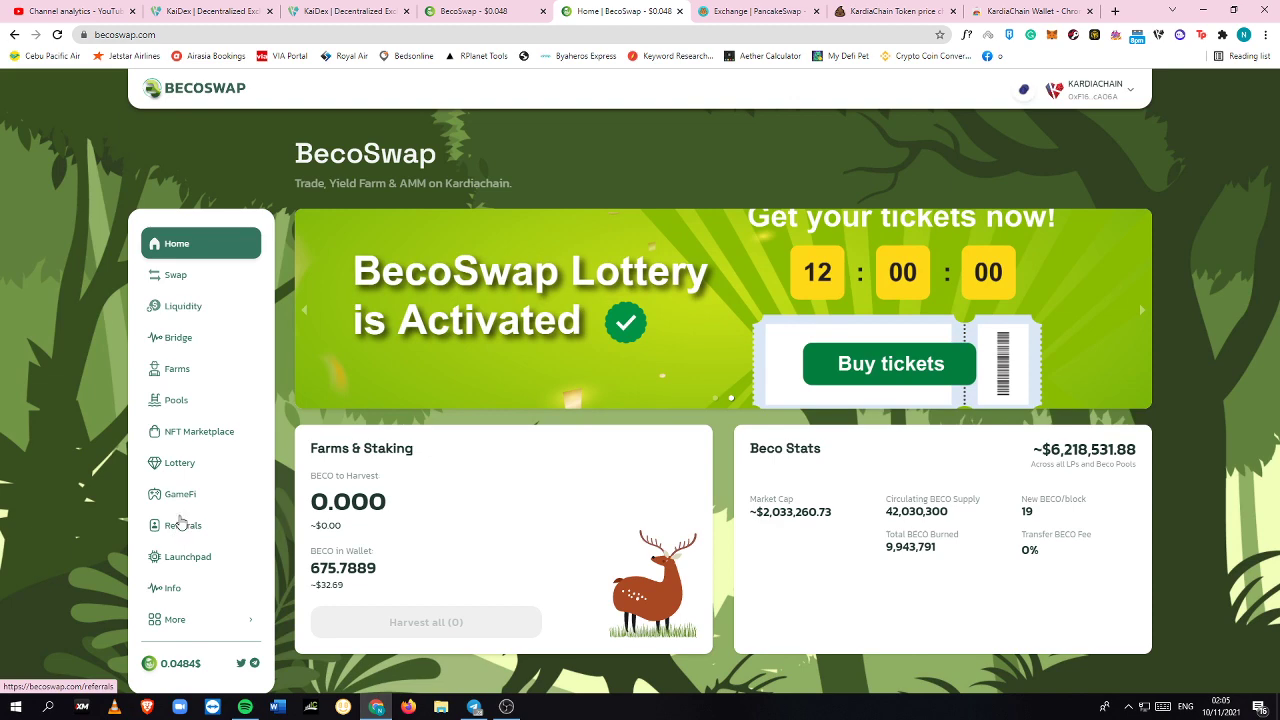
Open the BecoSwap NFT Marketplace and browse the KABA Robots on sale with their KAI prices
left_click(194, 440)
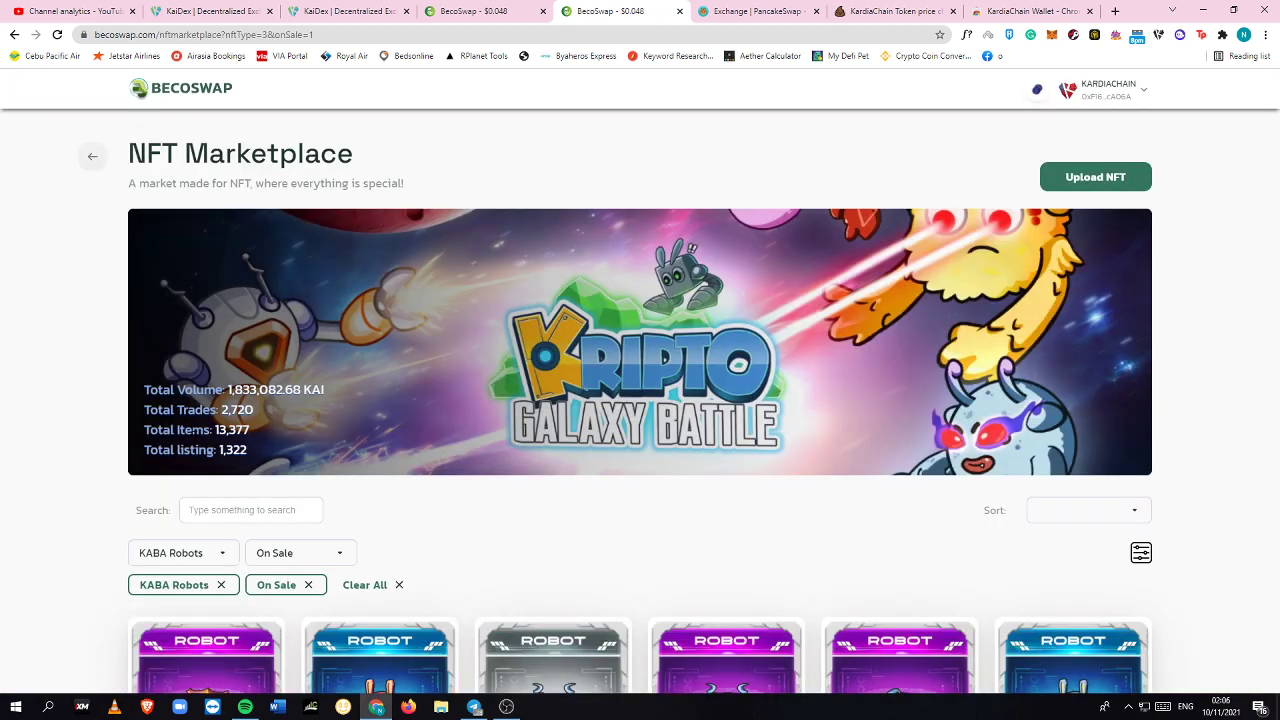
scroll(615, 568, "down", 1)
scroll(615, 568, "up", 1)
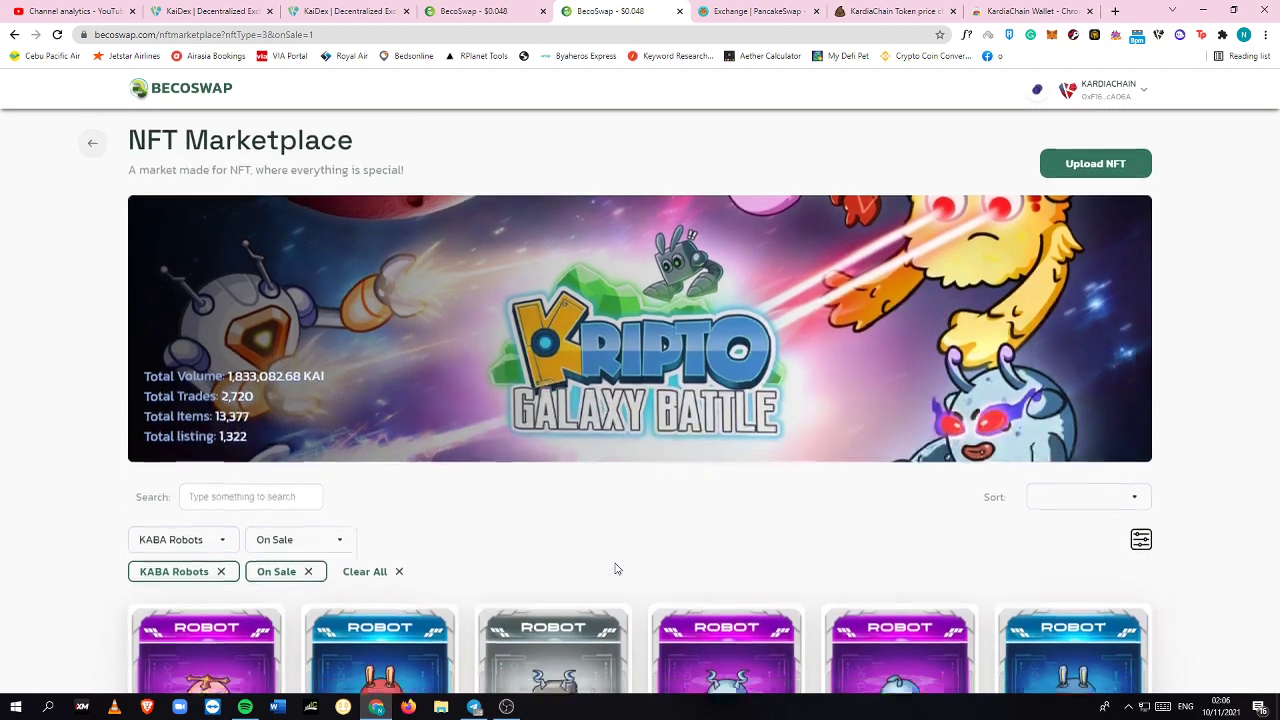
scroll(615, 568, "down", 3)
scroll(360, 420, "down", 2)
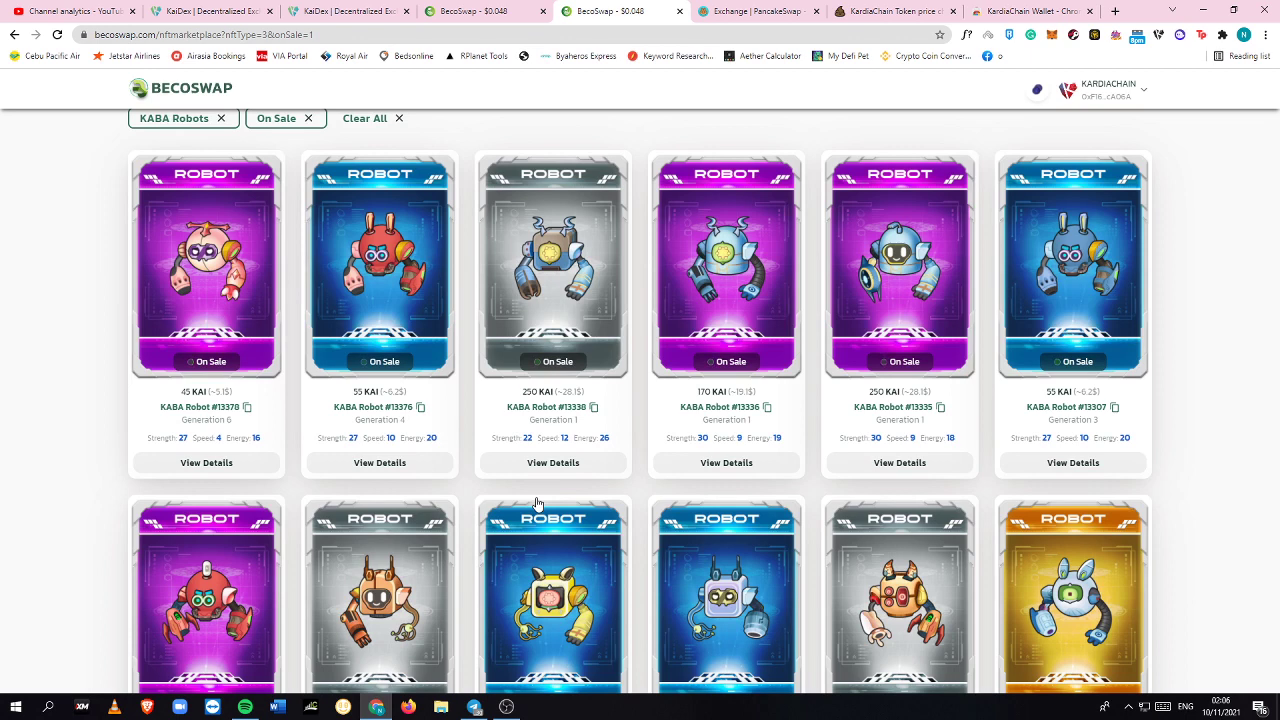
Compare the generations, stats and KAI prices of the KABA Robots on sale, highlighting the generation label of KABA Robot #13338
scroll(114, 385, "up", 1)
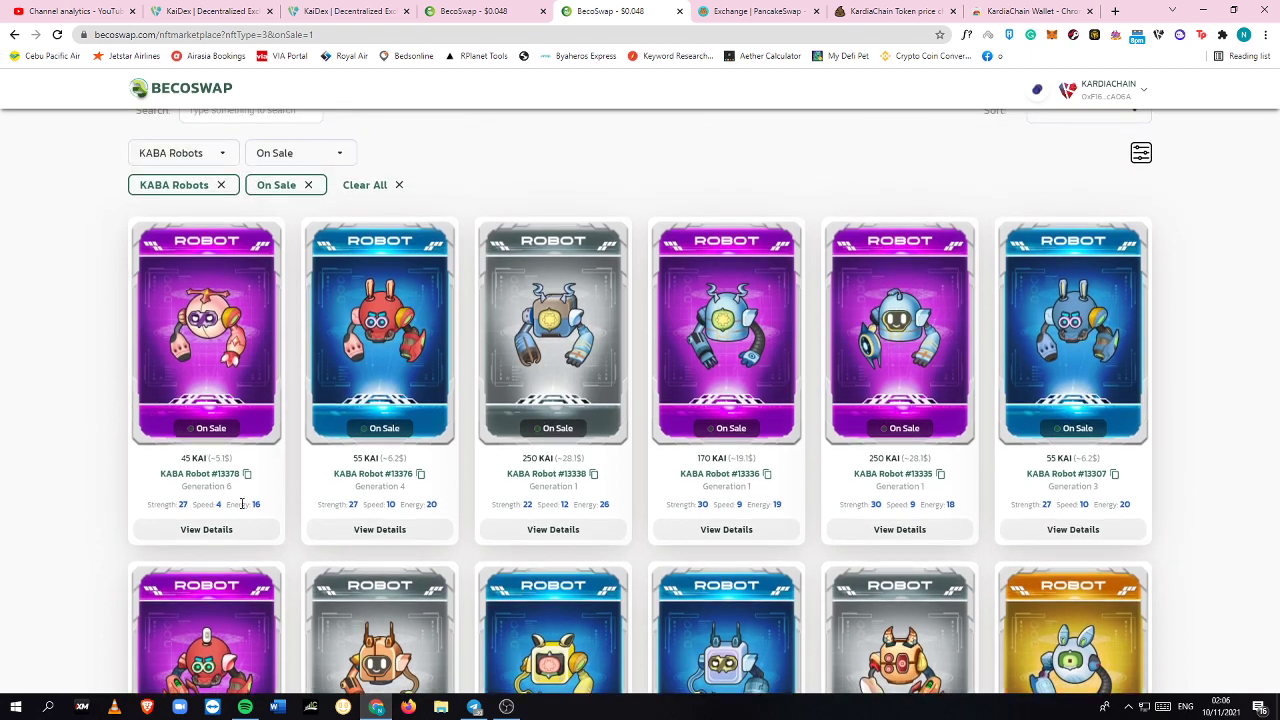
scroll(500, 489, "up", 1)
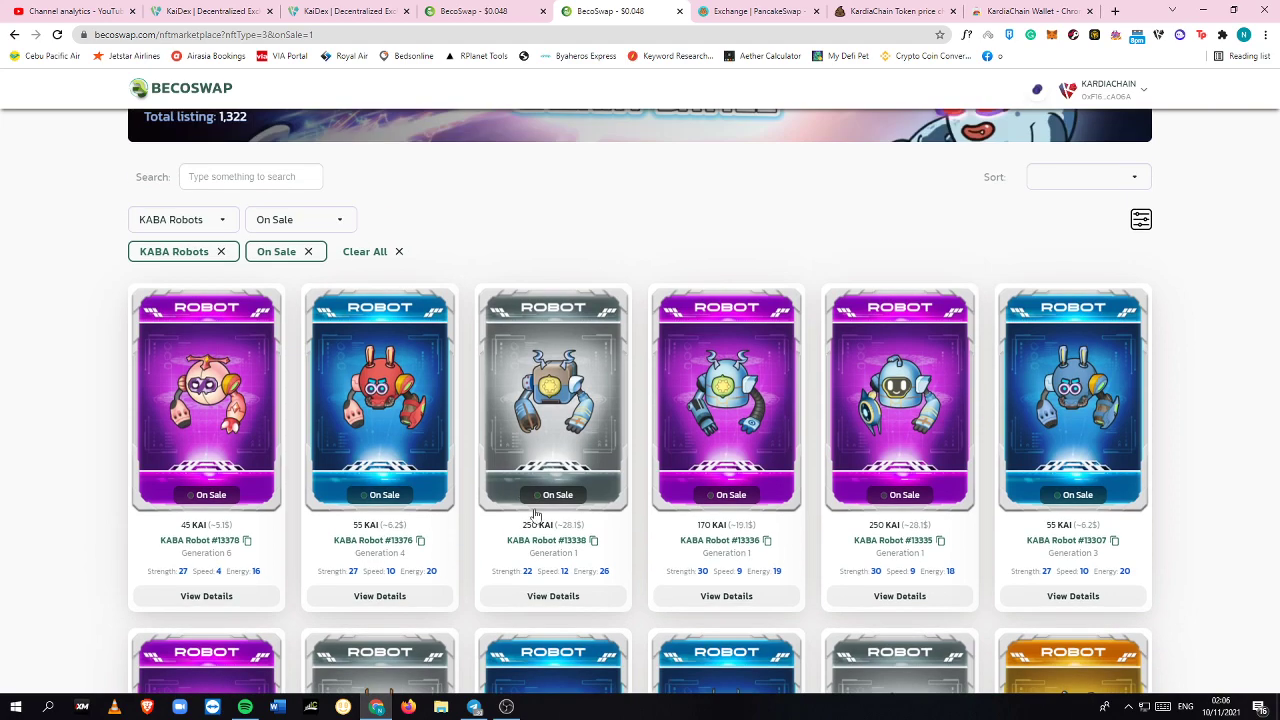
left_click_drag(529, 553, 603, 567)
scroll(1178, 566, "down", 2)
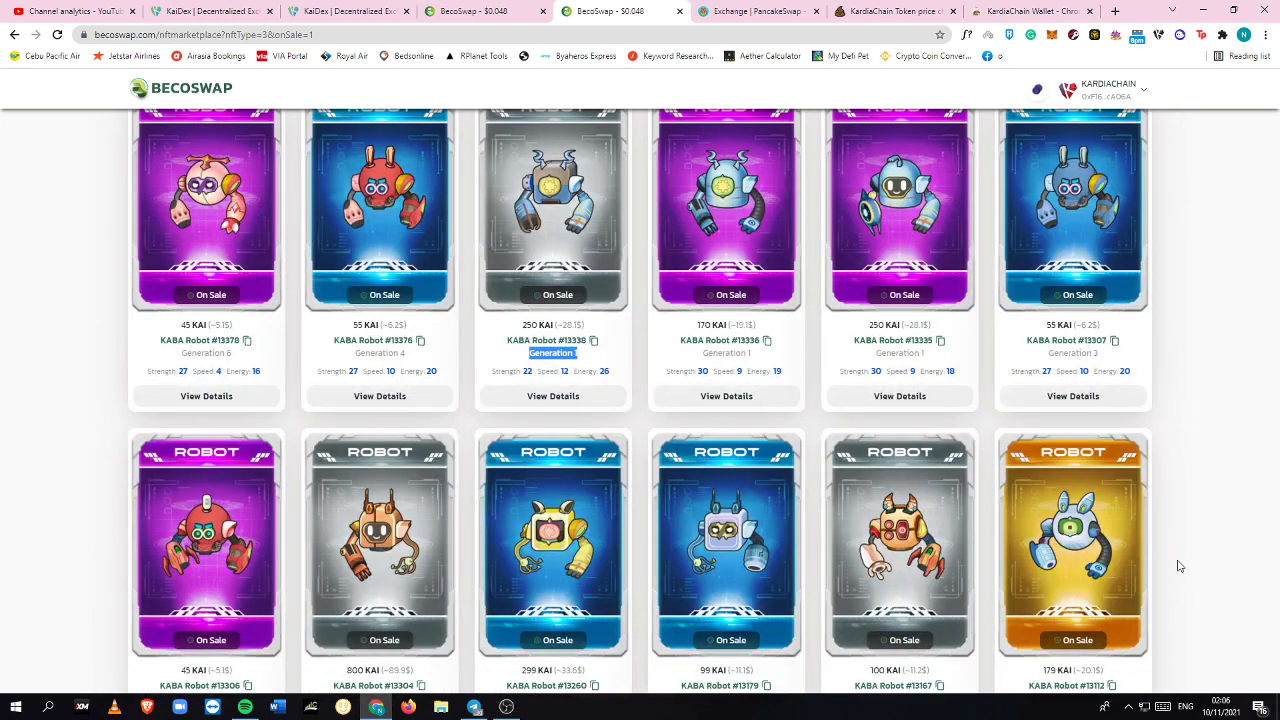
scroll(1178, 566, "down", 3)
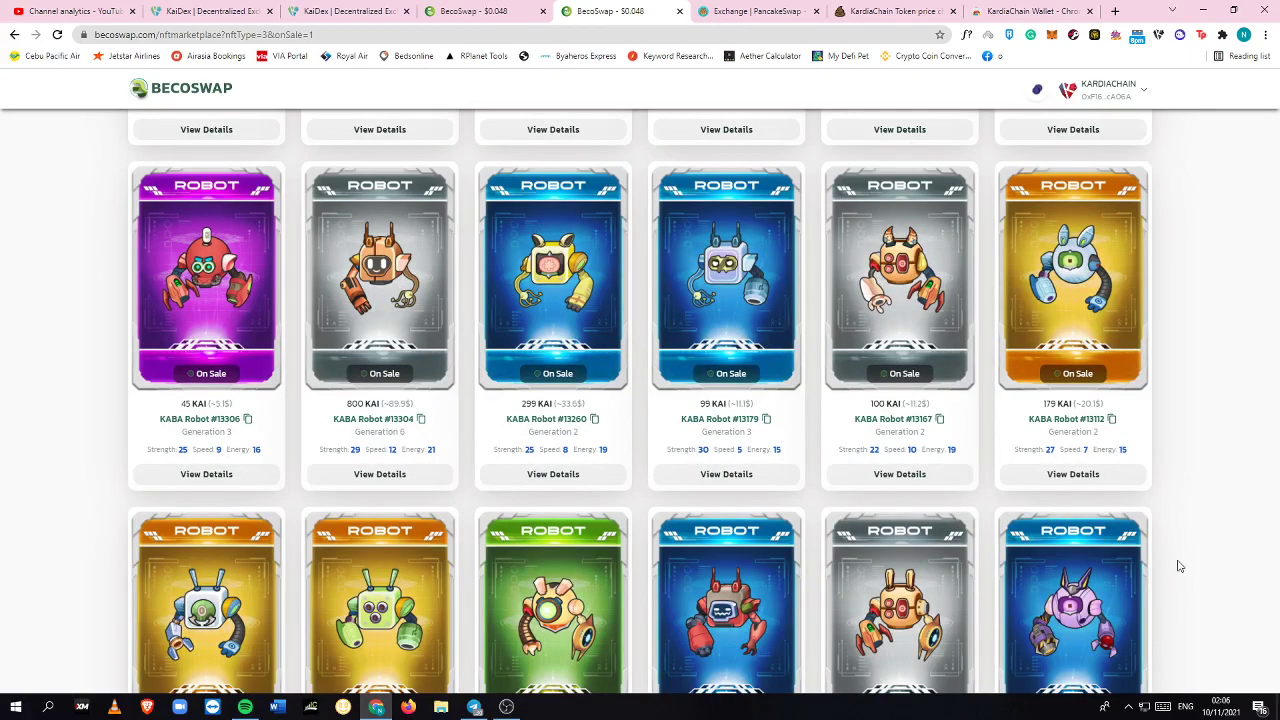
scroll(1178, 566, "up", 8)
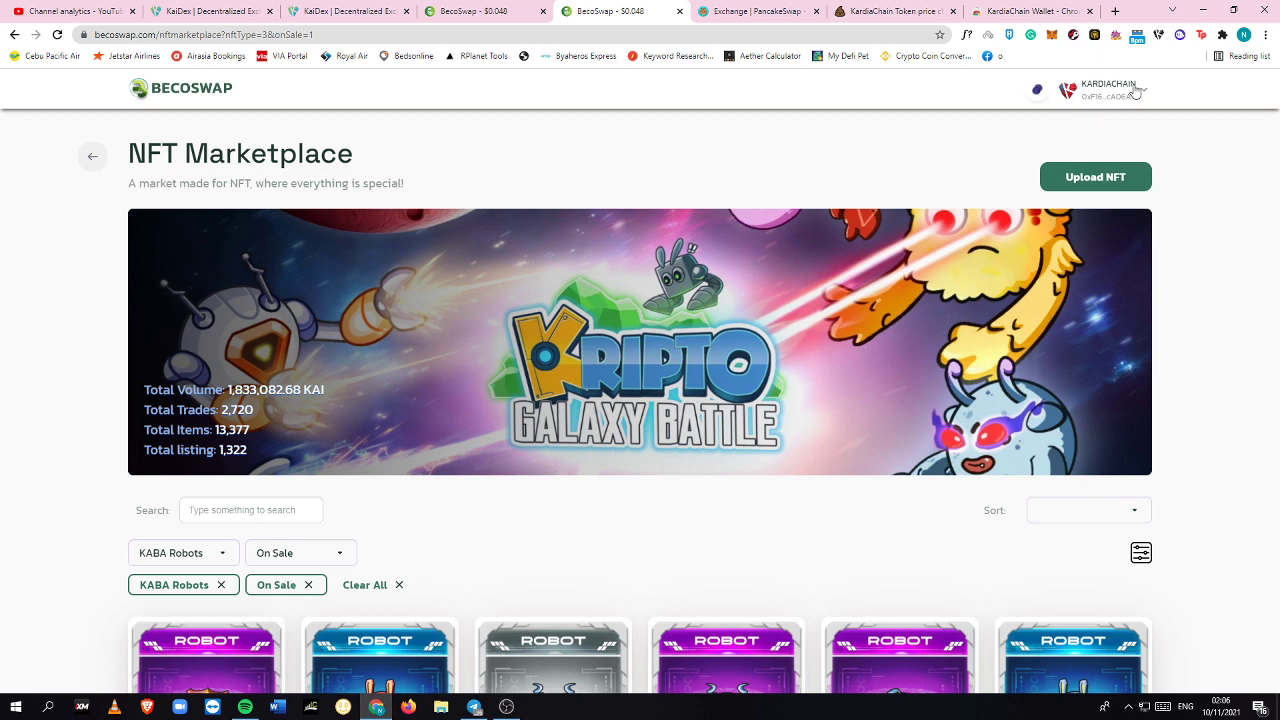
Open the BecoSwap profile page to view the wallet's own KABA Robots, and switch to the YouTube Studio channel analytics
left_click(1041, 90)
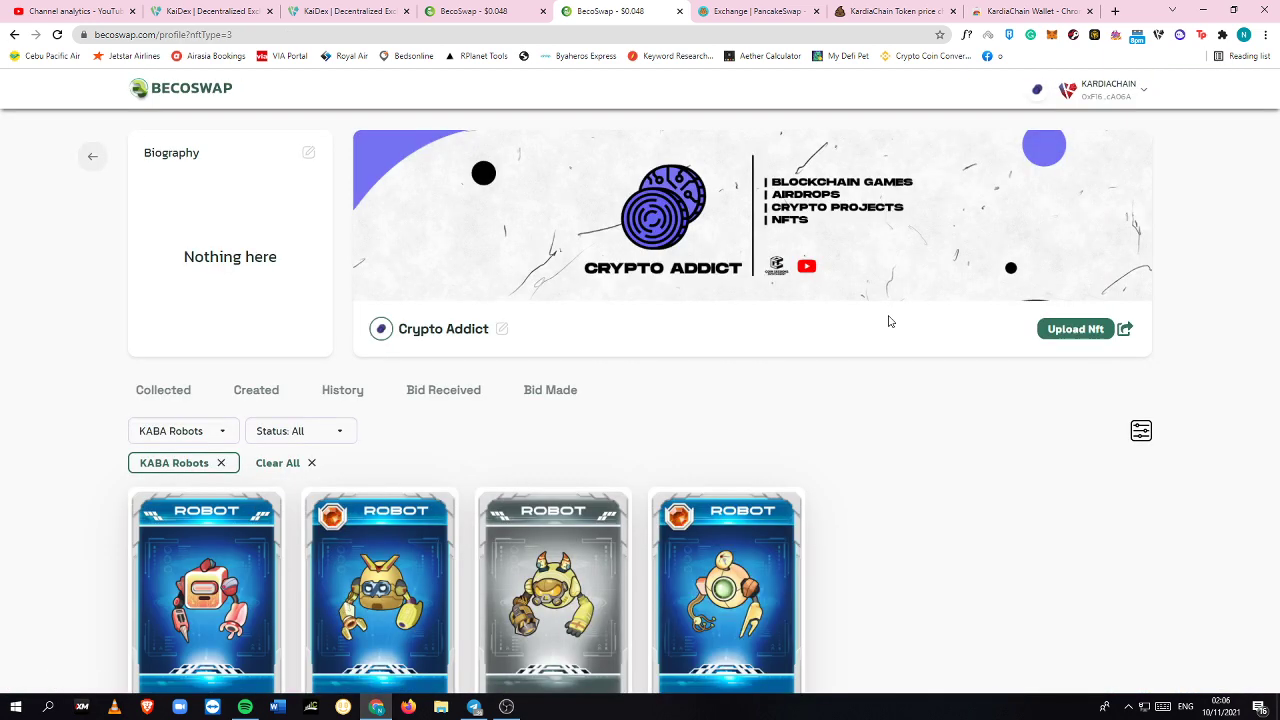
scroll(809, 551, "down", 2)
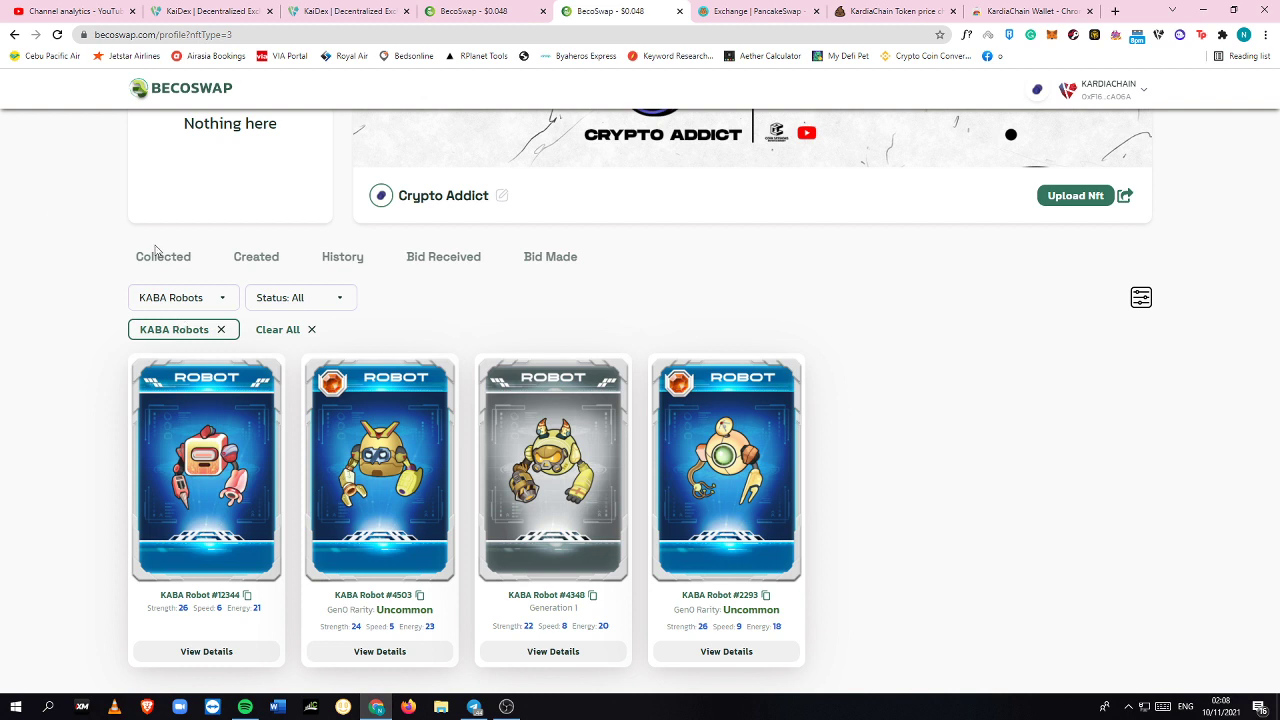
left_click(117, 8)
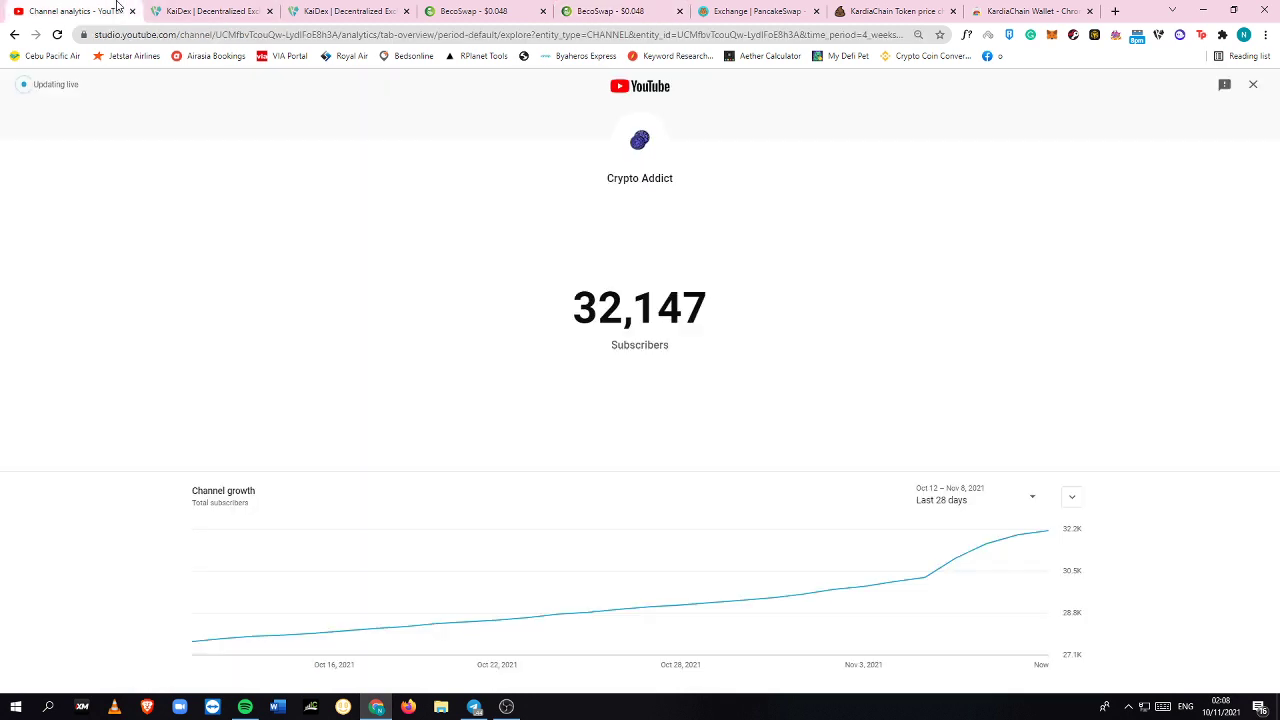